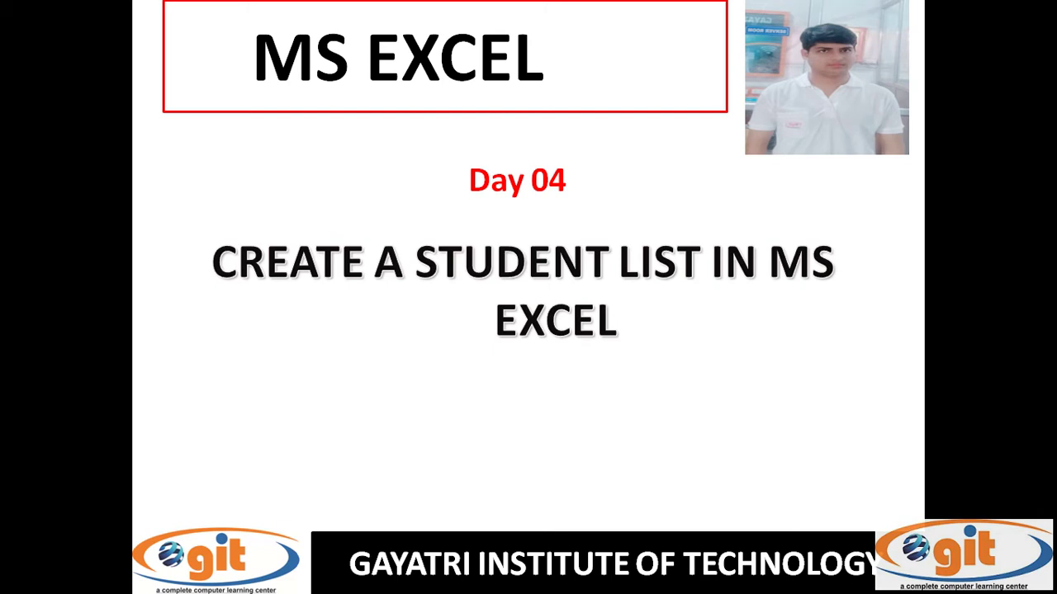
End the slideshow to return to the Book1 student list workbook.
right_click(826, 390)
left_click(889, 378)
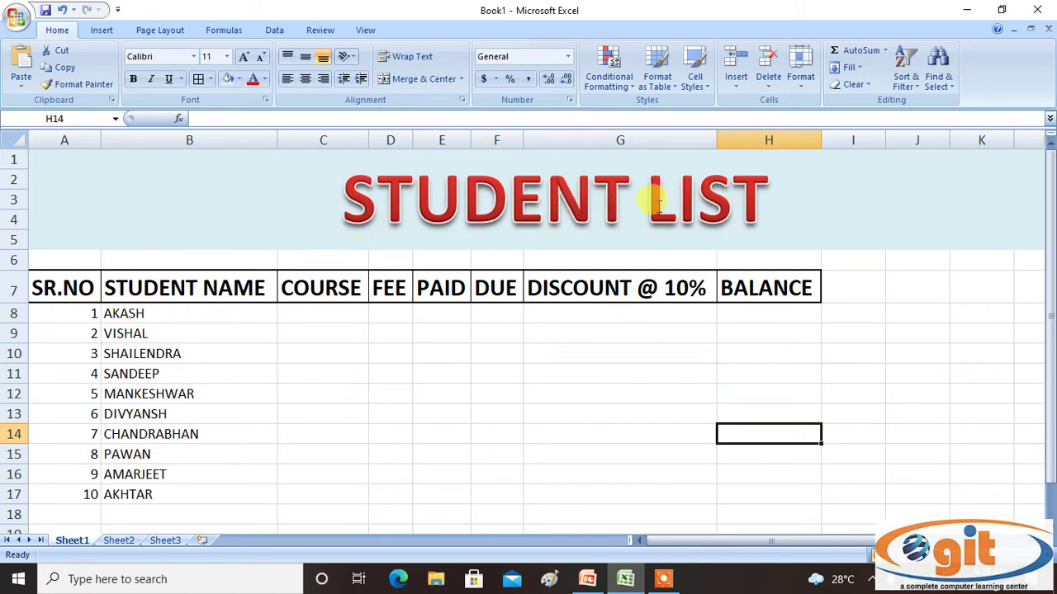
left_click(82, 289)
left_click(118, 285)
left_click(290, 286)
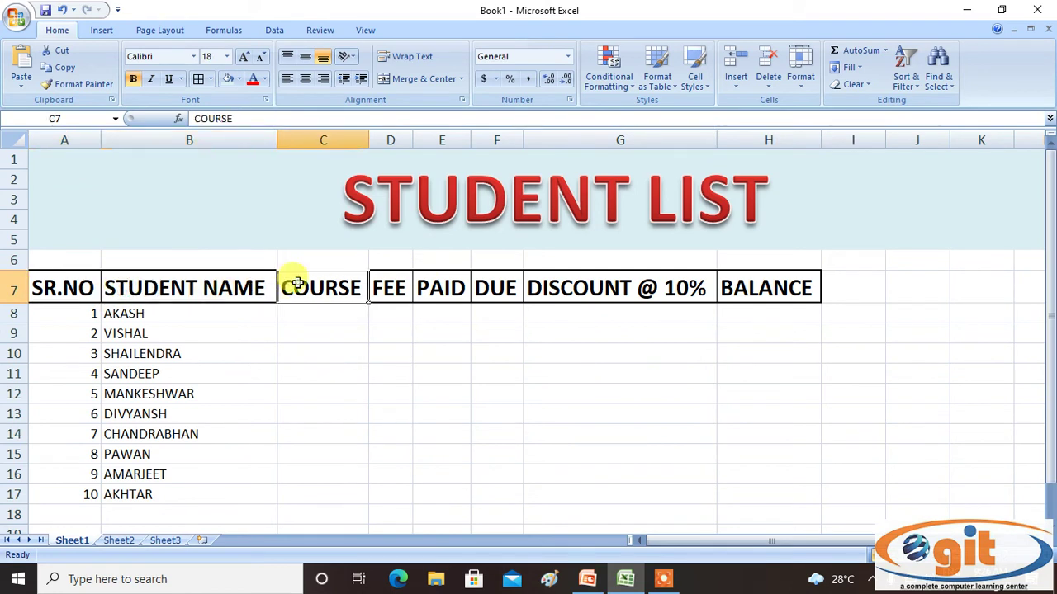
left_click(378, 288)
left_click(434, 287)
left_click(495, 288)
left_click(566, 288)
left_click(738, 287)
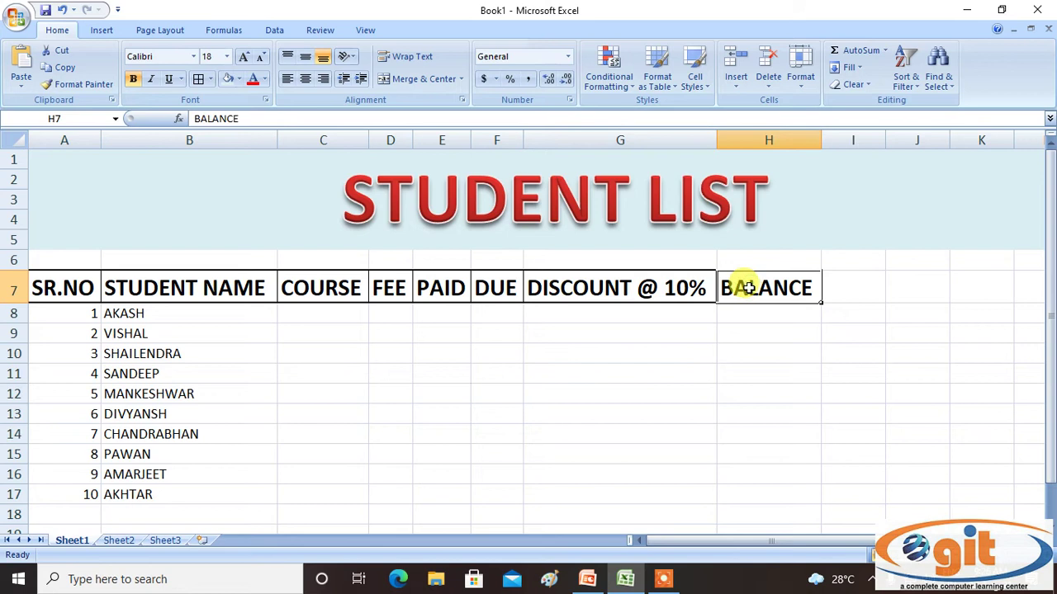
left_click(776, 329)
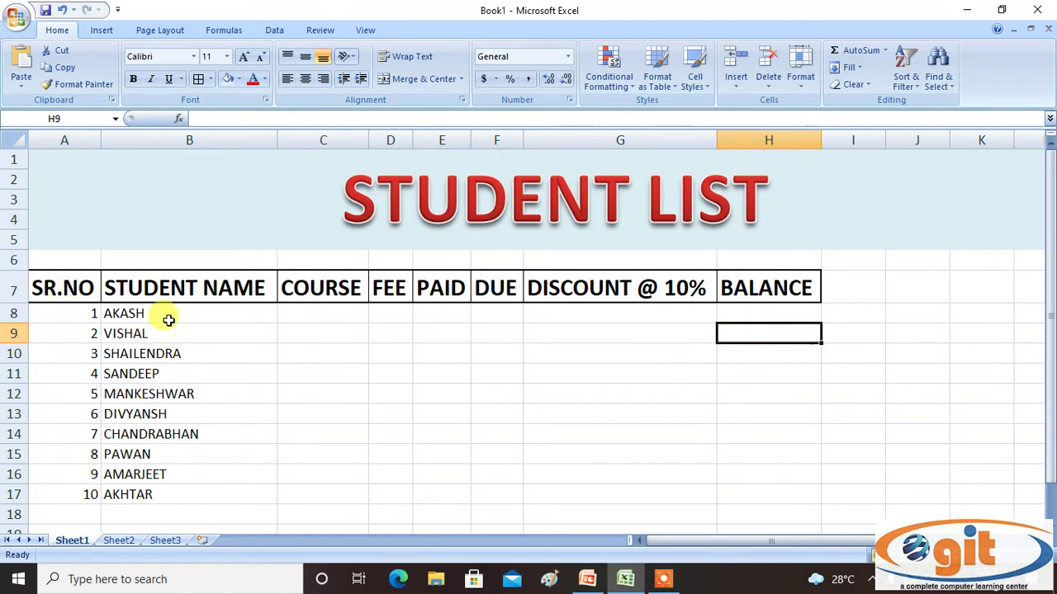
left_click(302, 314)
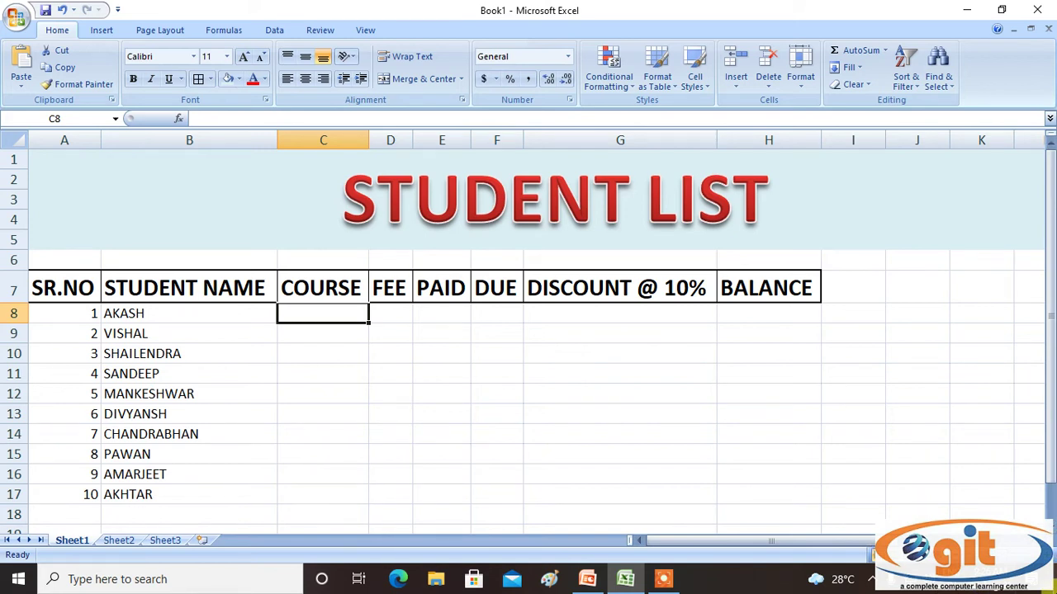
Enter courses DFA, ADCA, CCC, DCA and ADFA for the first five students.
type("DFA")
key("Return")
type("ADCA")
key("Return")
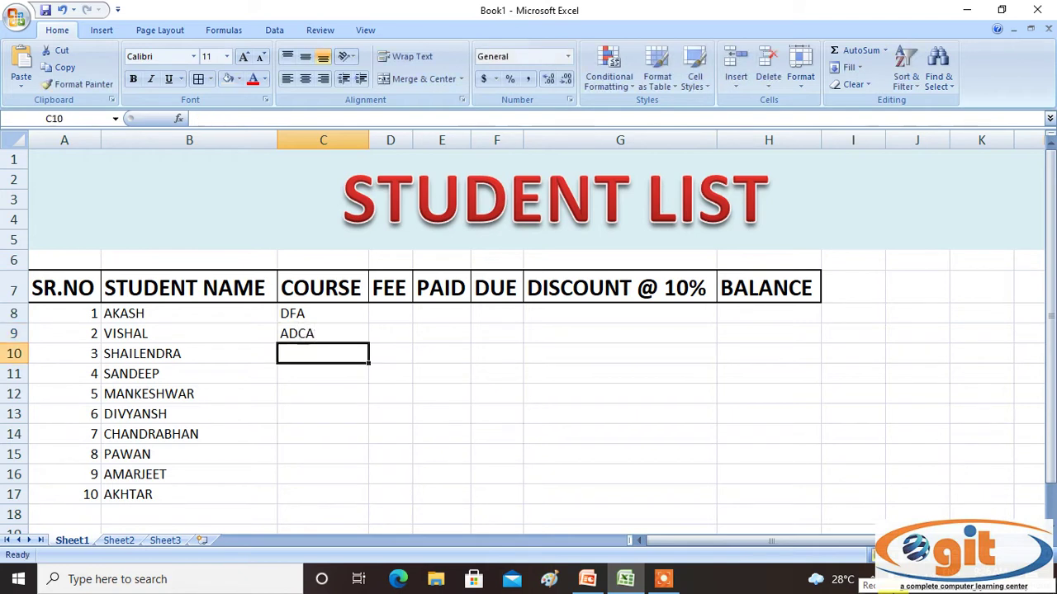
type("CCC")
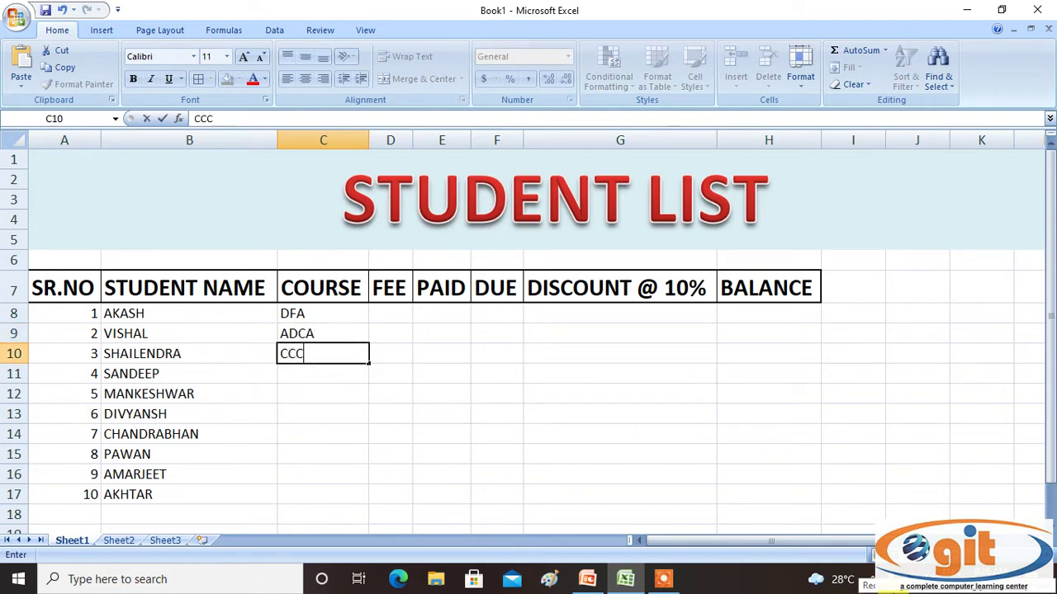
key("Return")
type("DCA")
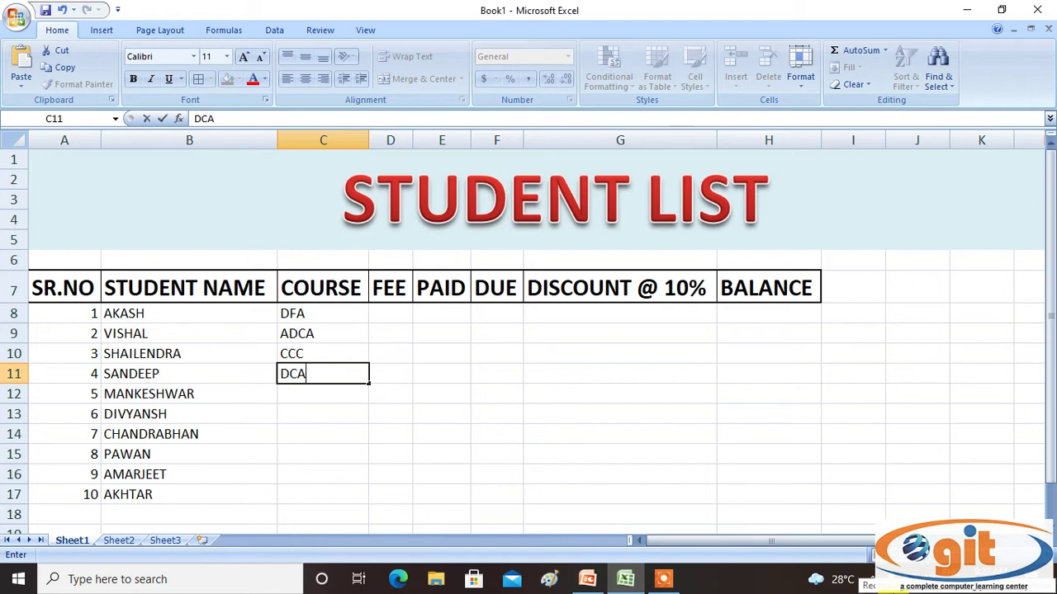
key("Return")
type("AF")
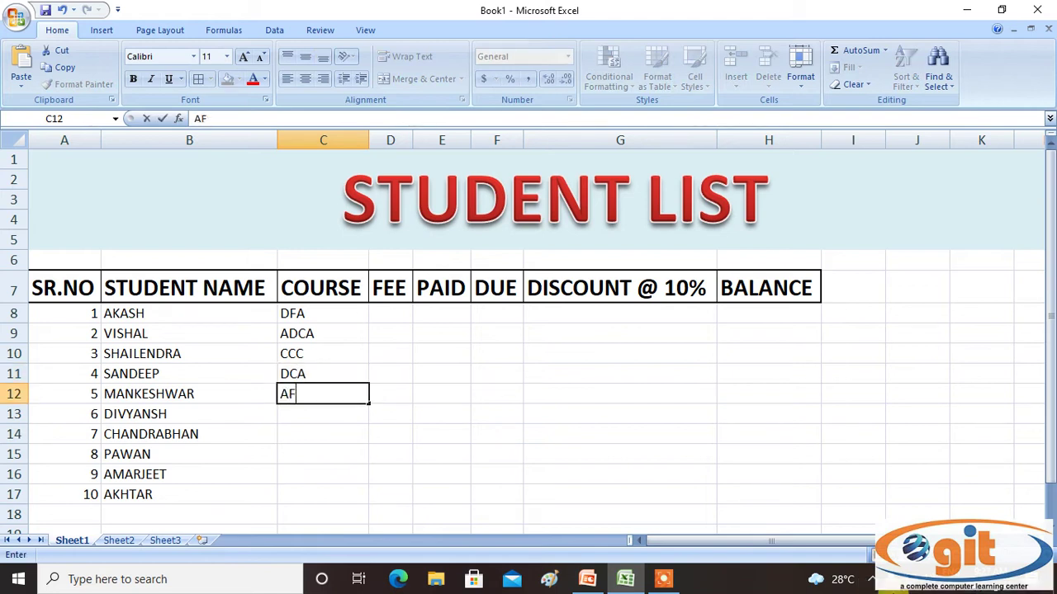
key("BackSpace")
type("DFA")
key("Return")
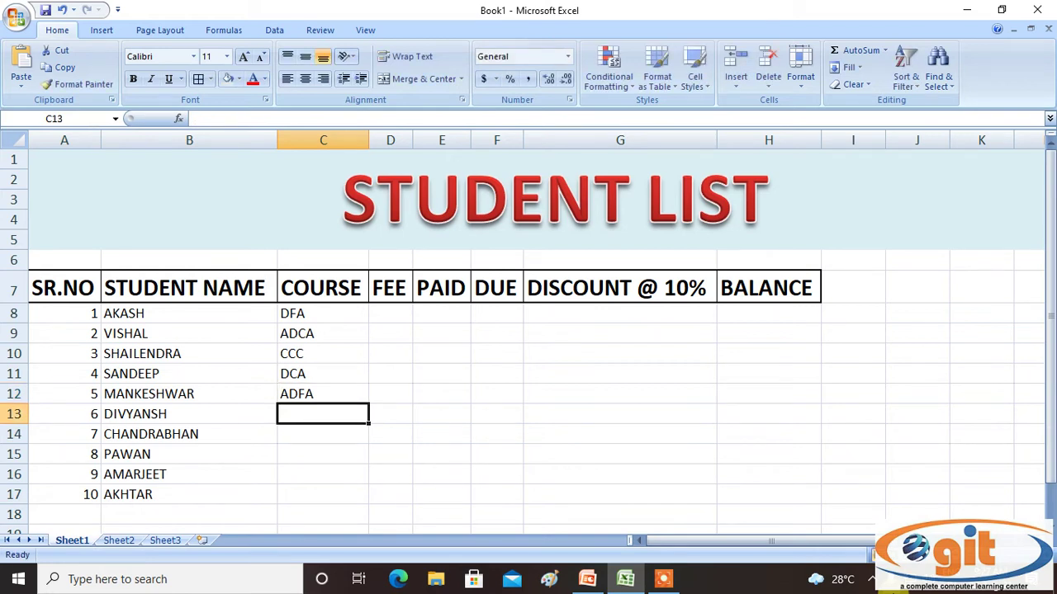
Enter courses TALLY, BUSY, OM, DFA and DCA for the remaining five students.
type("TALLY")
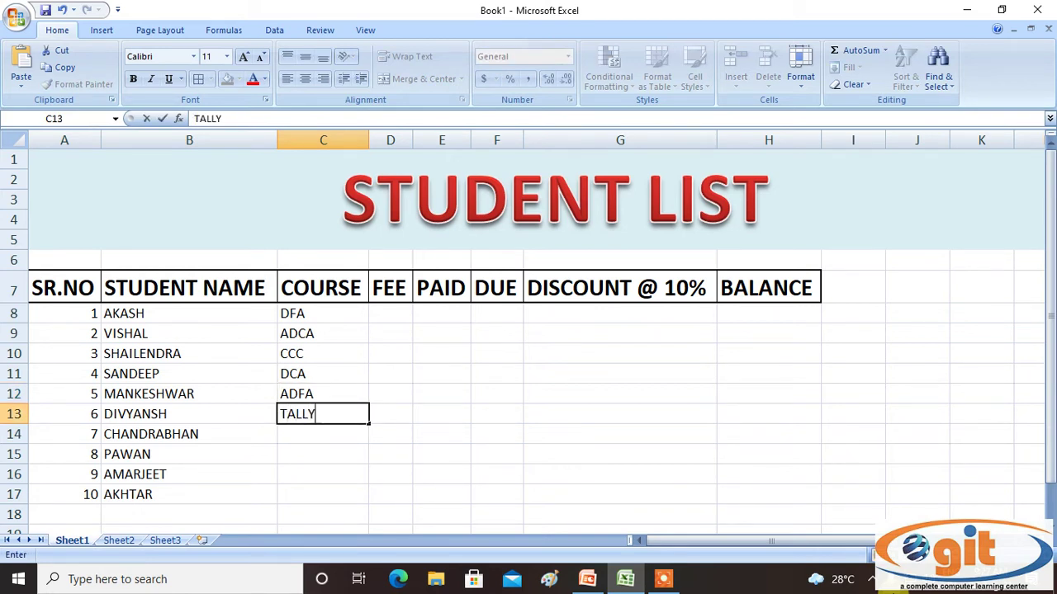
key("Return")
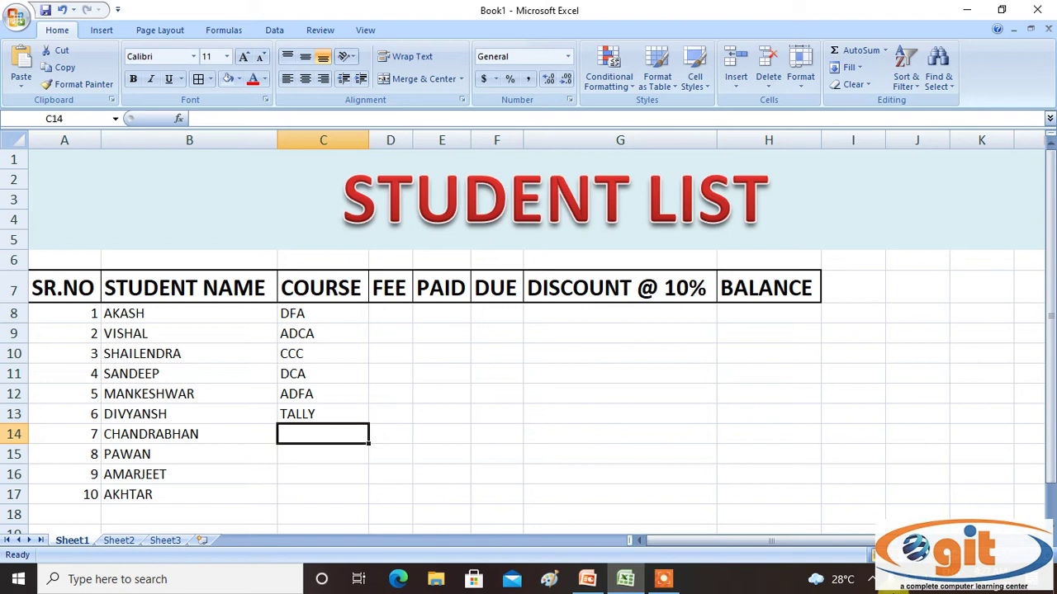
type("BUSY")
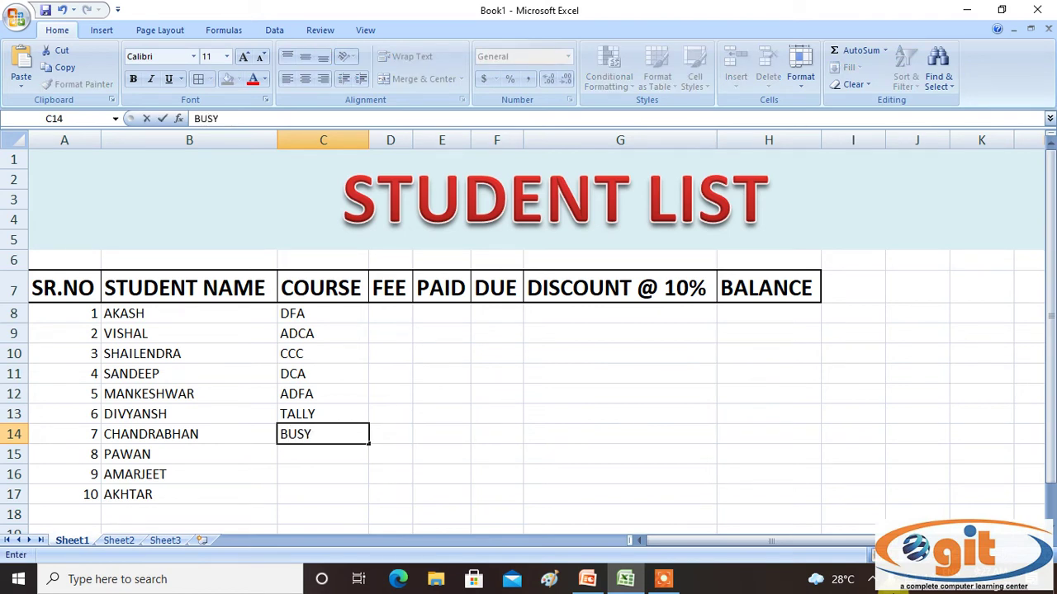
key("Return")
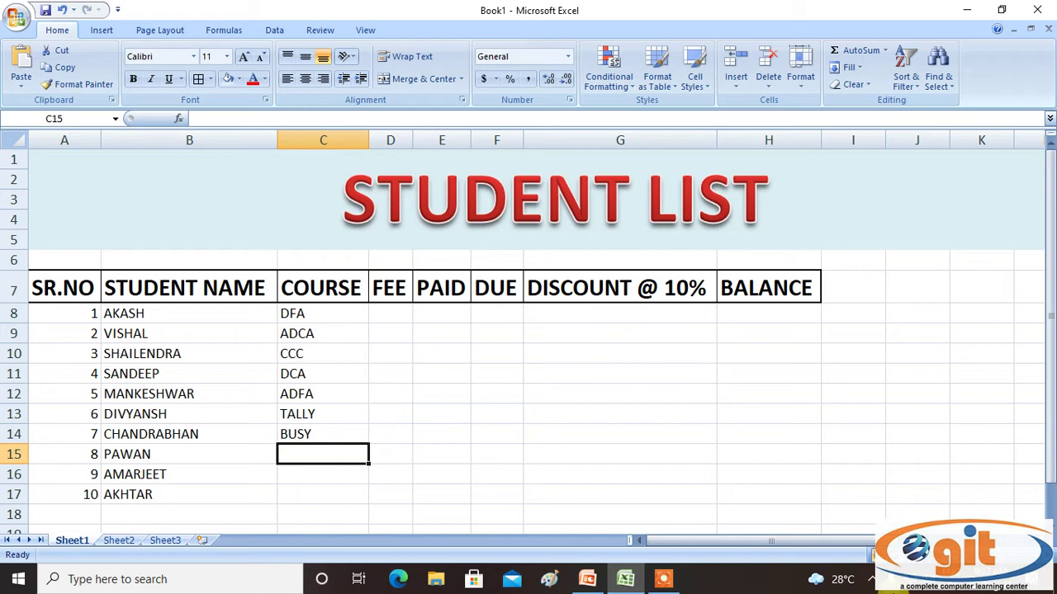
type("O")
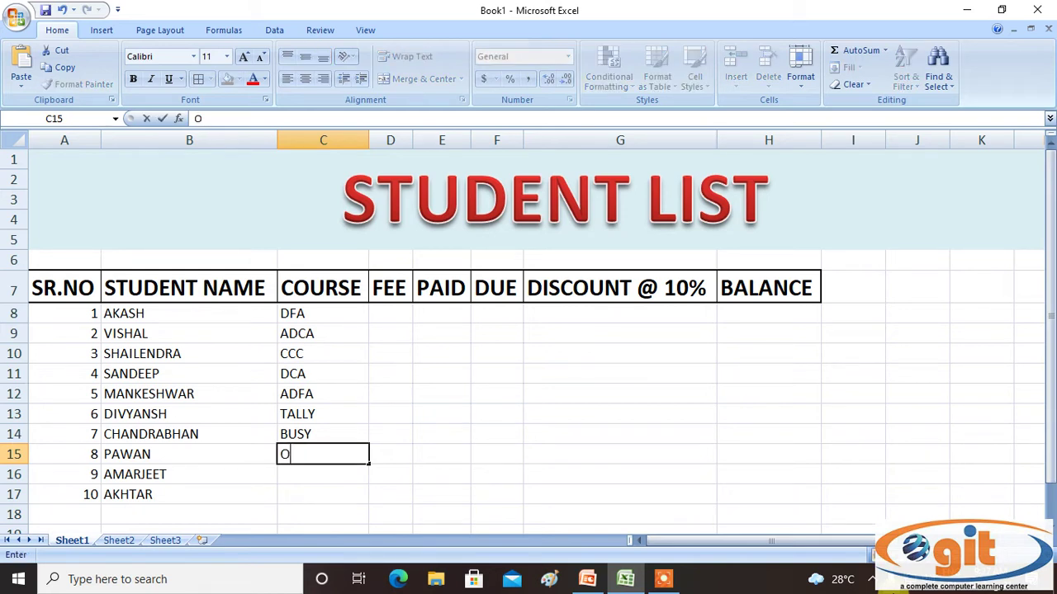
type("M")
key("Return")
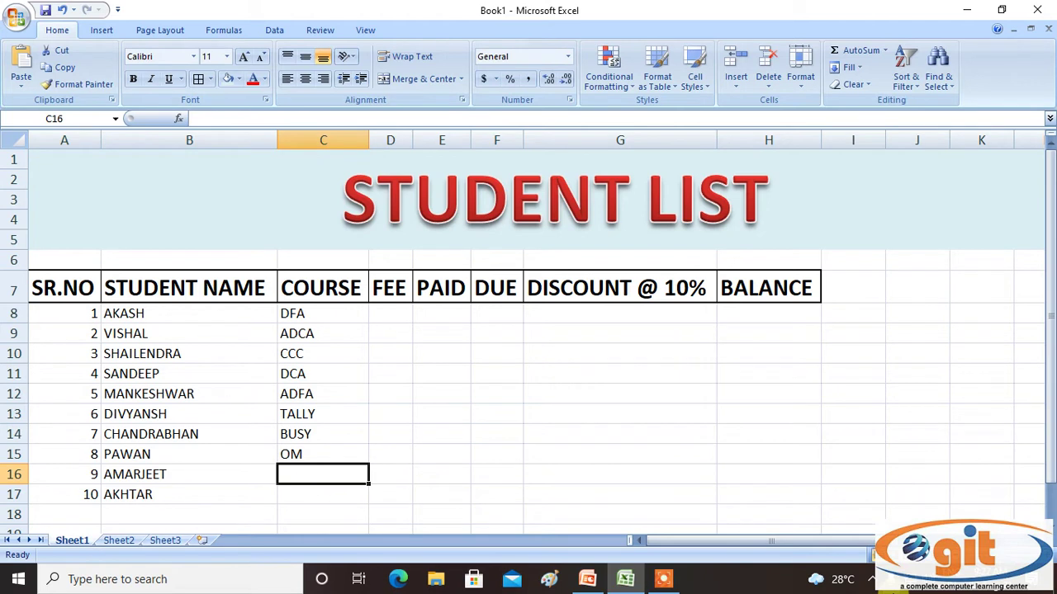
type("DFA")
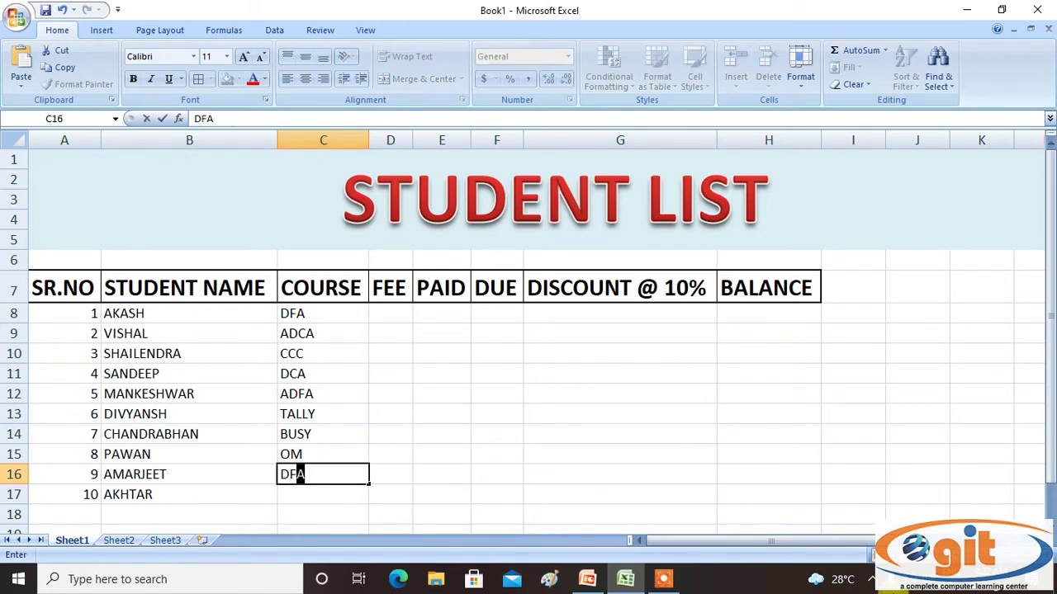
key("Return")
type("DCA")
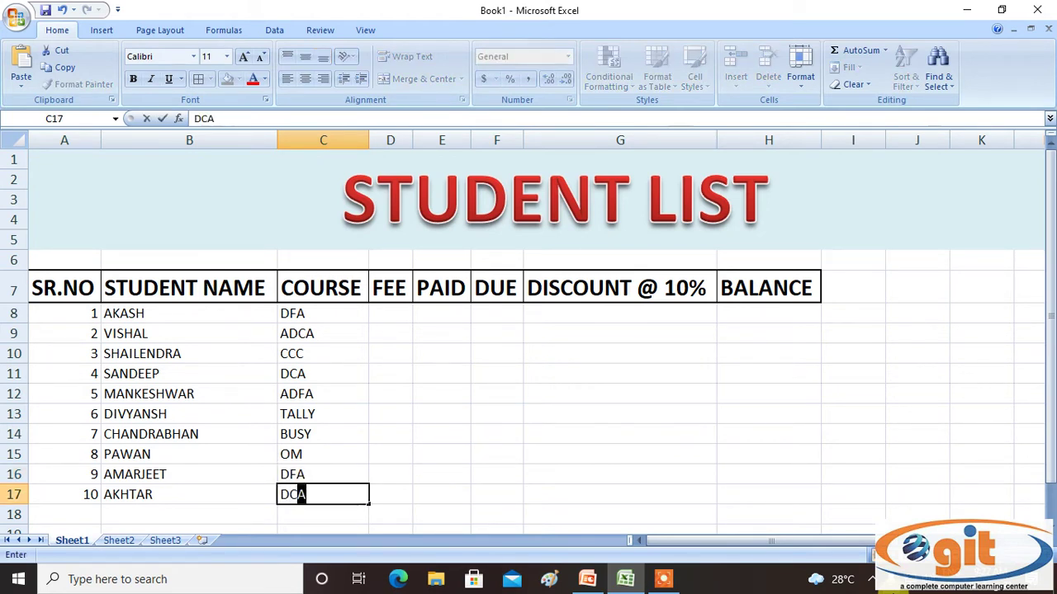
key("Return")
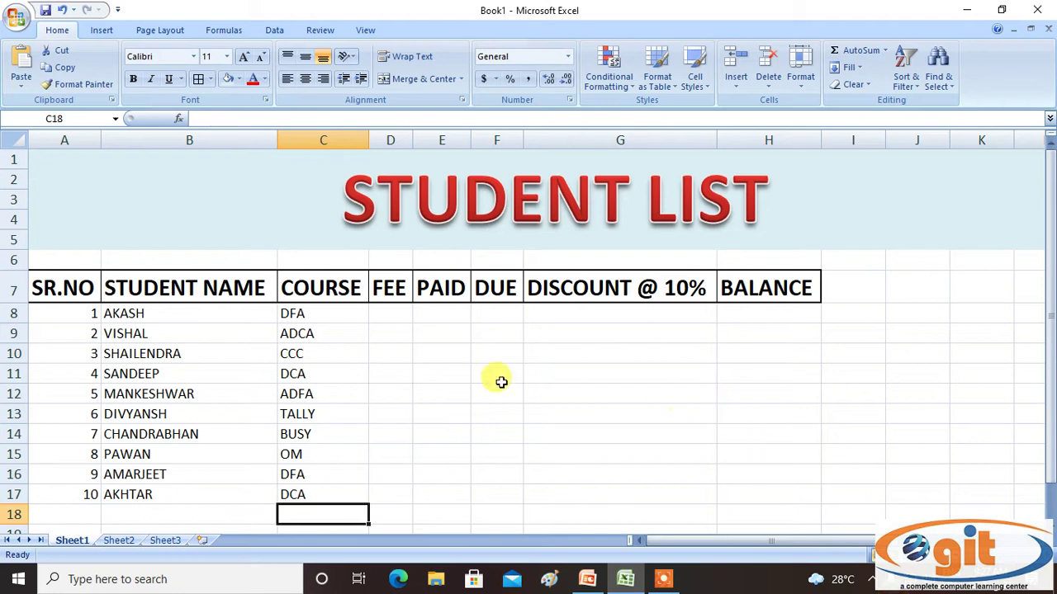
Enter fees 7500, 15000, 4500, 12000 and 14000 starting at D8.
left_click(397, 314)
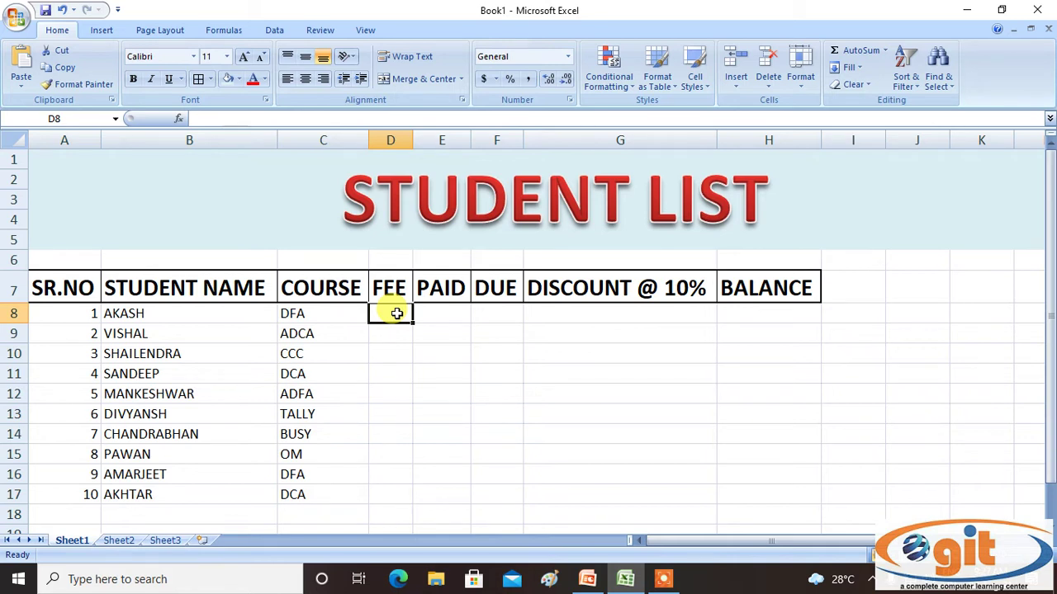
type("7500")
key("Return")
type("1")
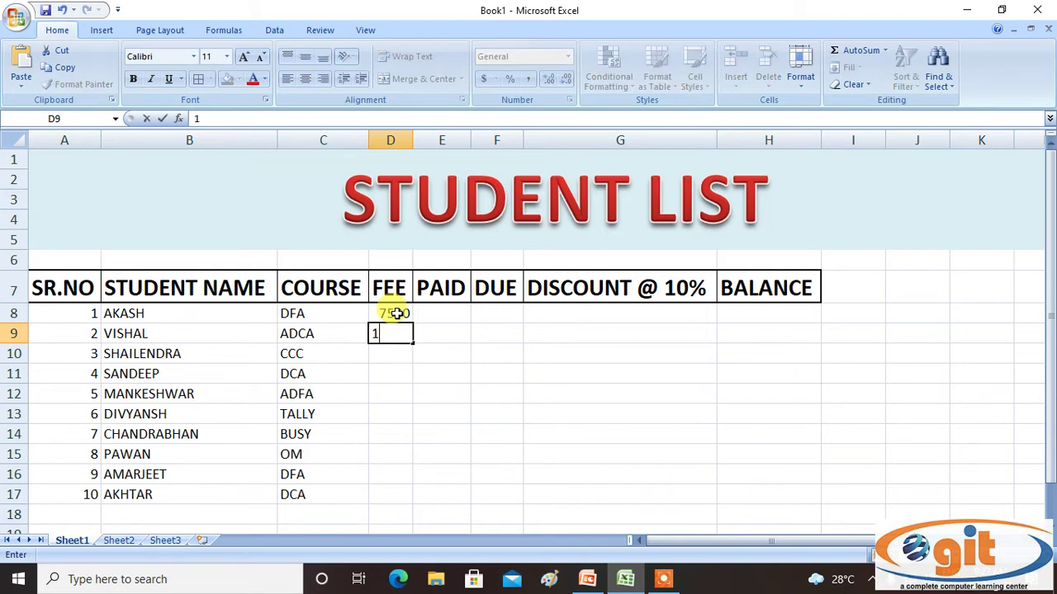
type("5000")
key("Return")
type("4500")
key("Return")
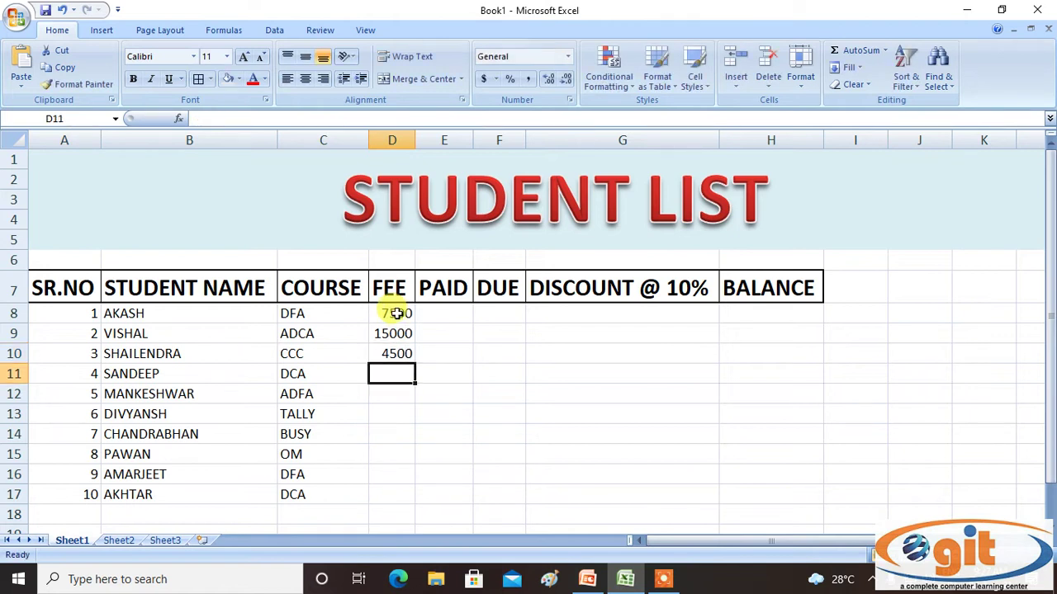
type("12000")
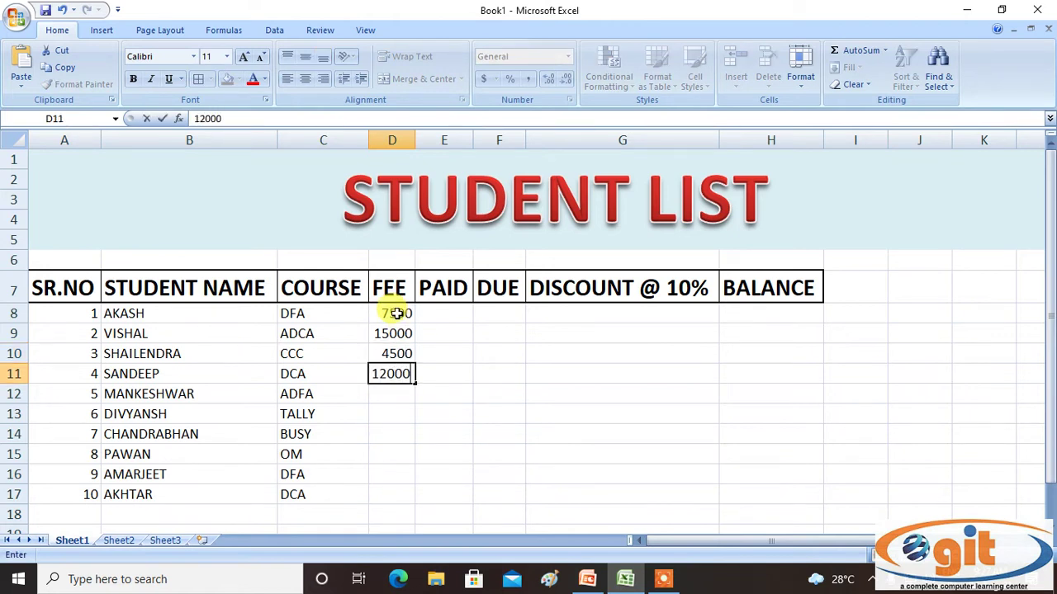
key("Return")
type("14000")
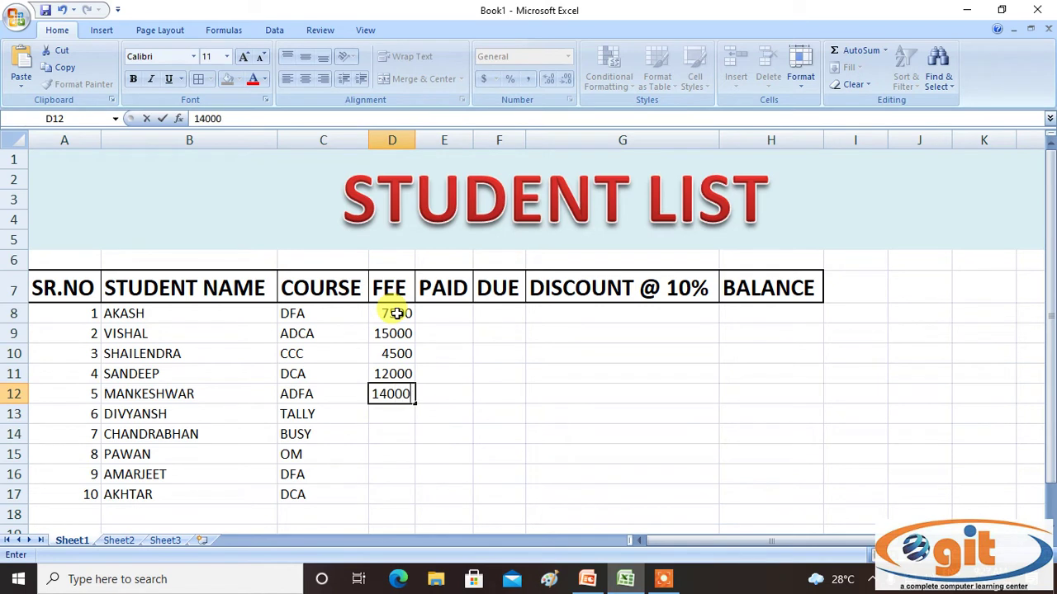
key("Return")
Enter fees 5000, 5000, 3500 and 7500 for the next four students.
type("5000")
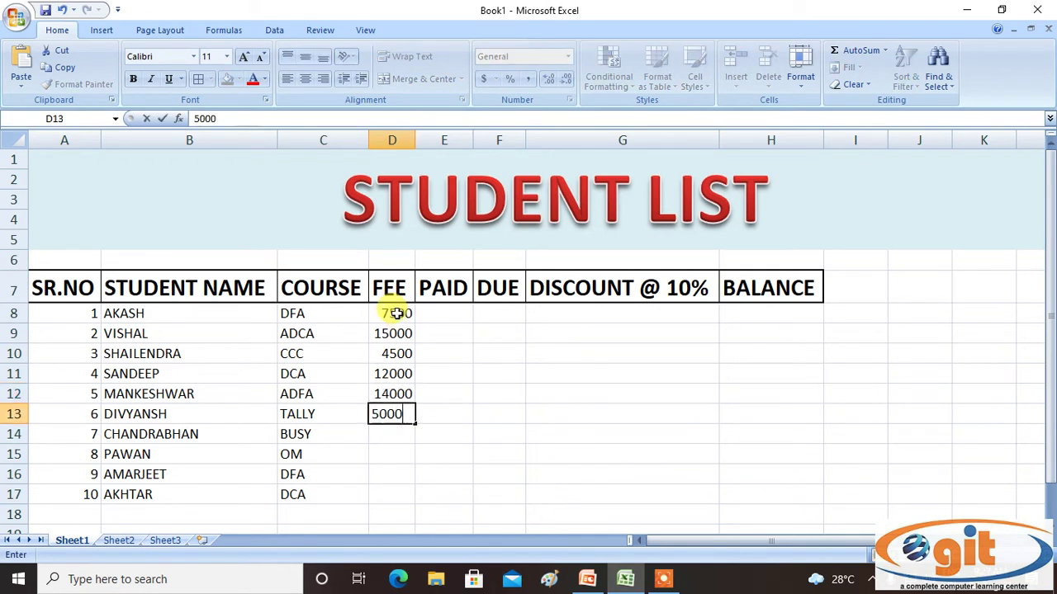
key("Return")
type("5000")
key("Return")
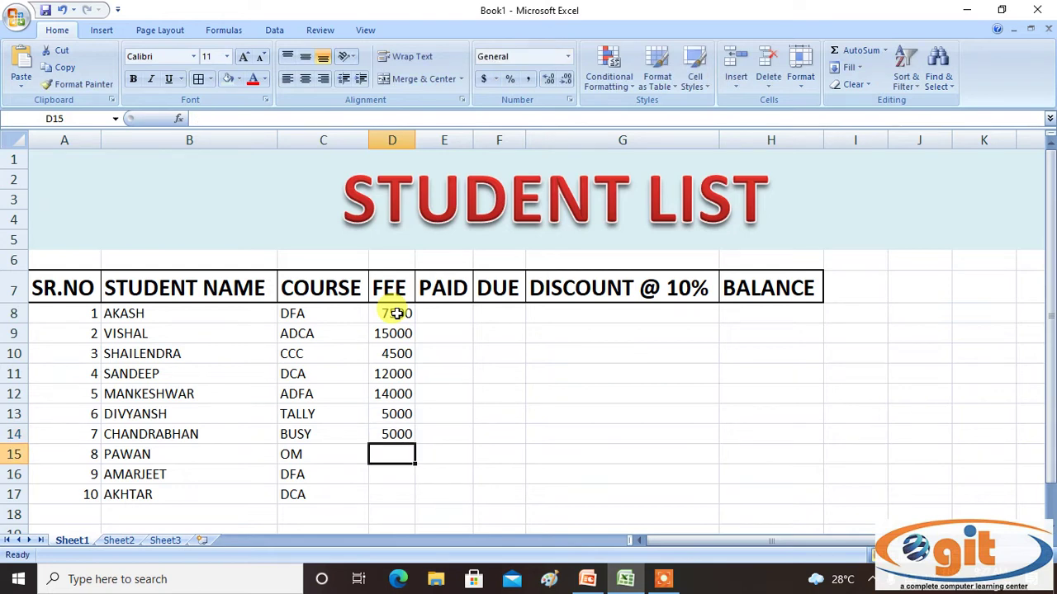
type("3500")
key("Return")
type("7500")
key("Return")
Set the last fee in D17 to 12000, correcting the mistyped 120.
type("120")
key("Return")
key("Return")
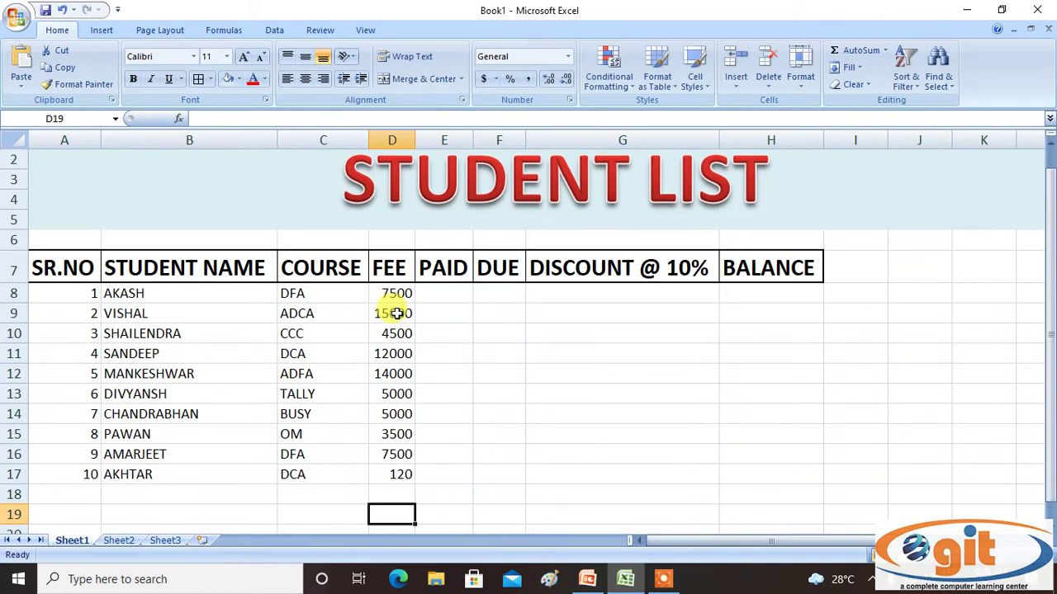
key("Up")
type("1")
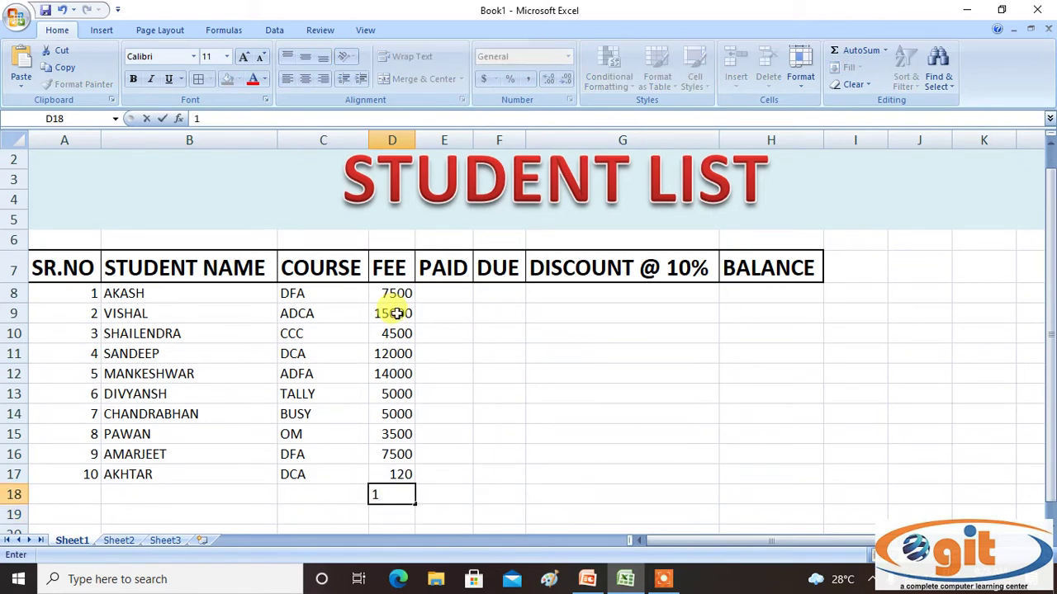
key("BackSpace")
key("Up")
type("12000")
key("Return")
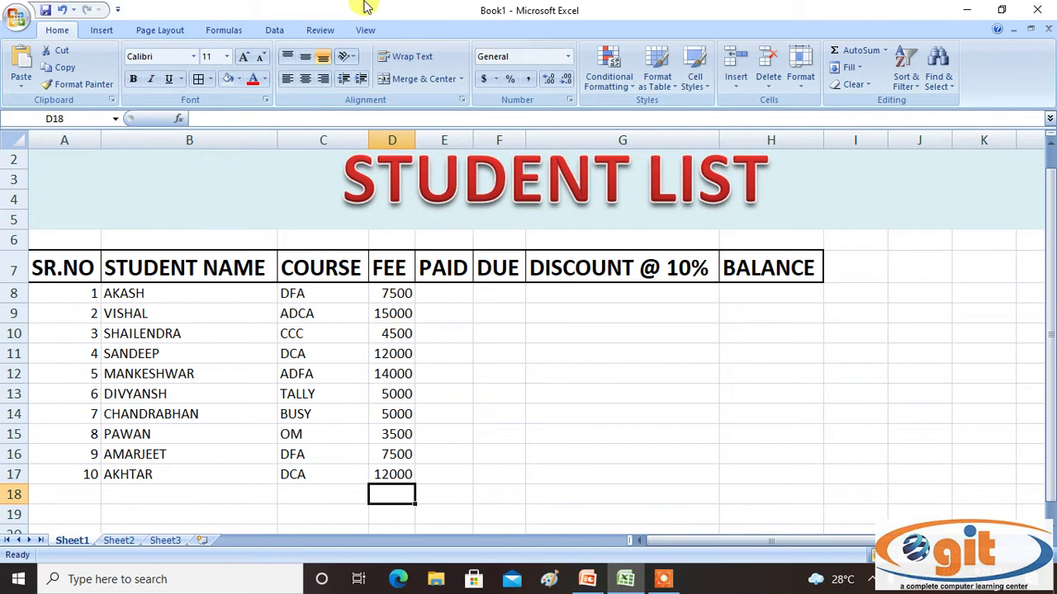
Enter paid amounts 4000, 8000, 3000, 7000 and 9000 starting at E8.
left_click(453, 289)
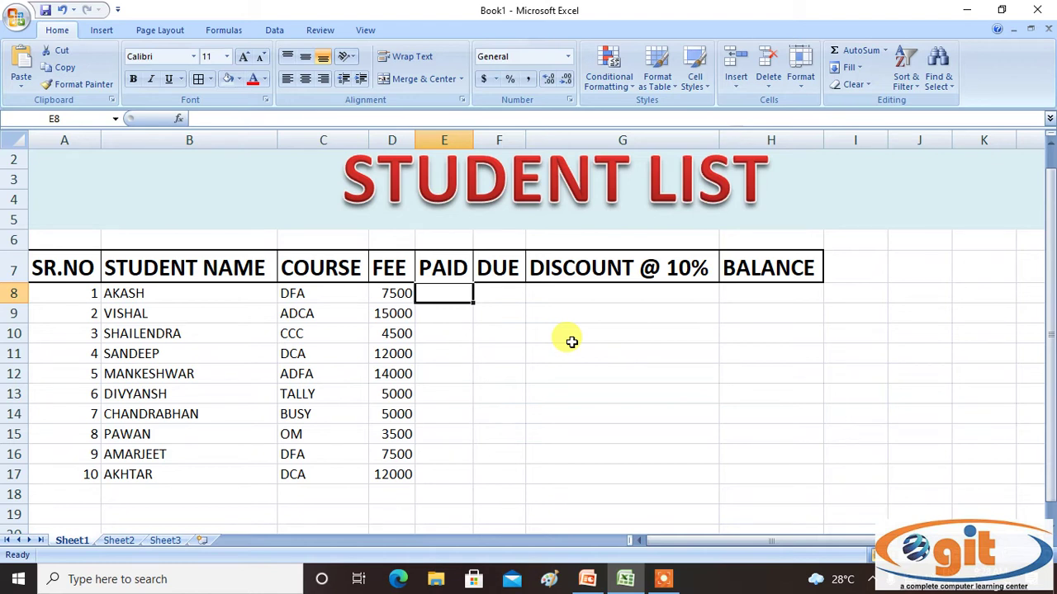
type("4000")
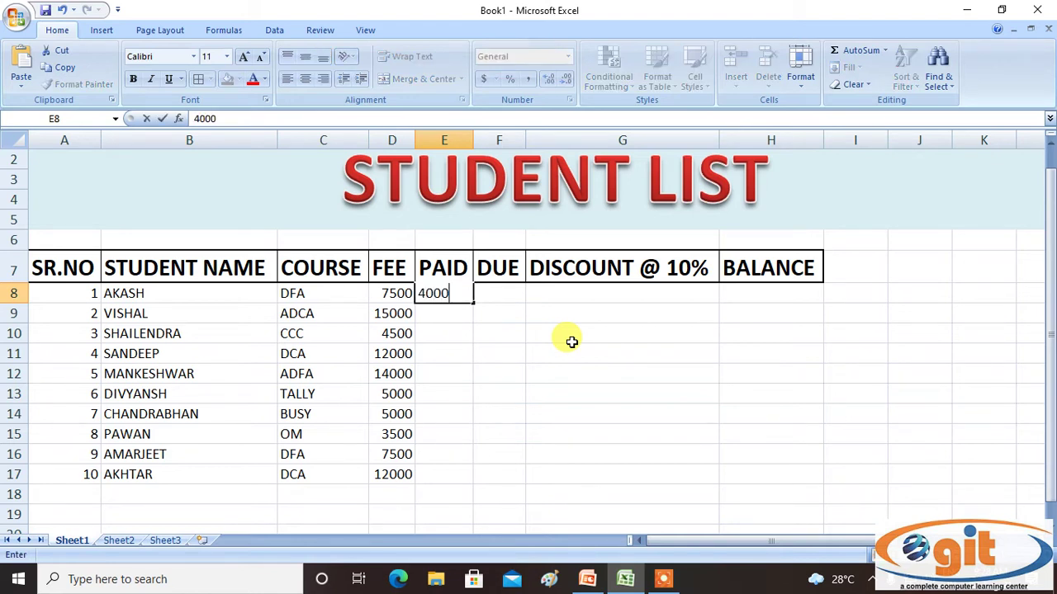
key("Return")
type("8000")
key("Return")
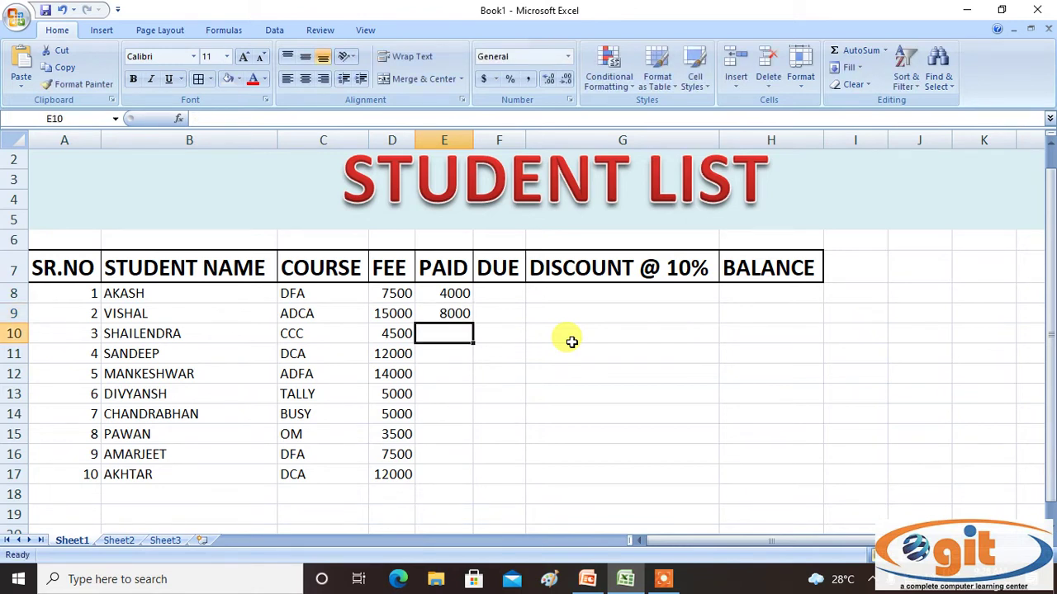
type("3000")
key("Return")
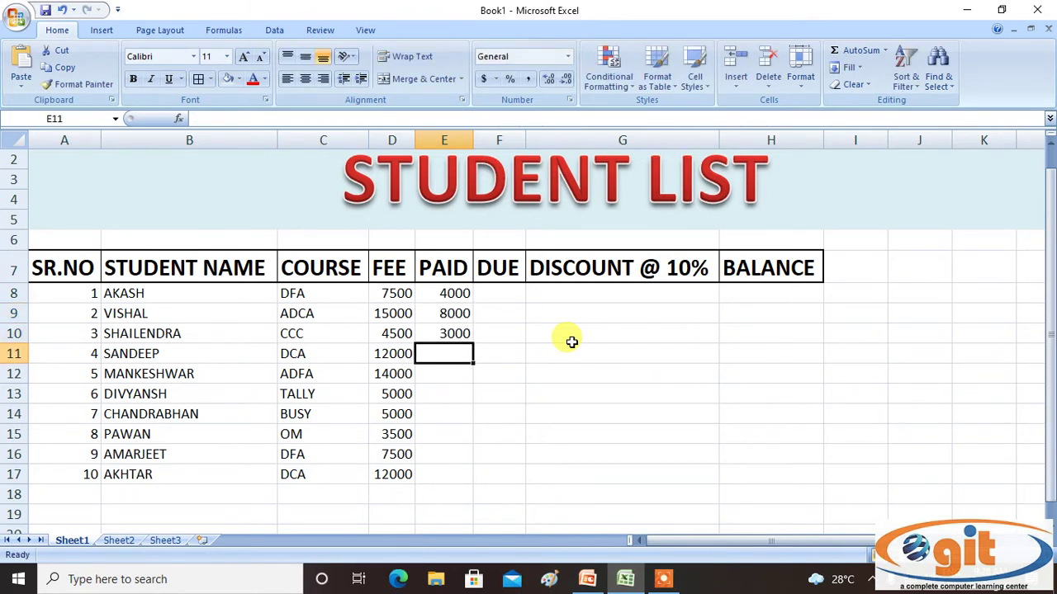
type("7000")
key("Return")
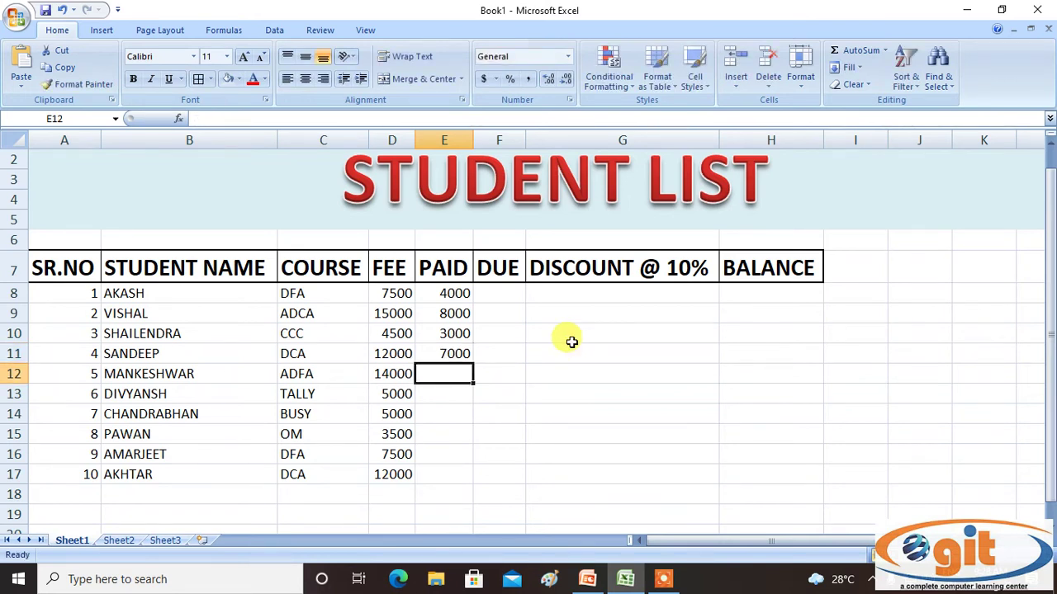
type("9000")
key("Return")
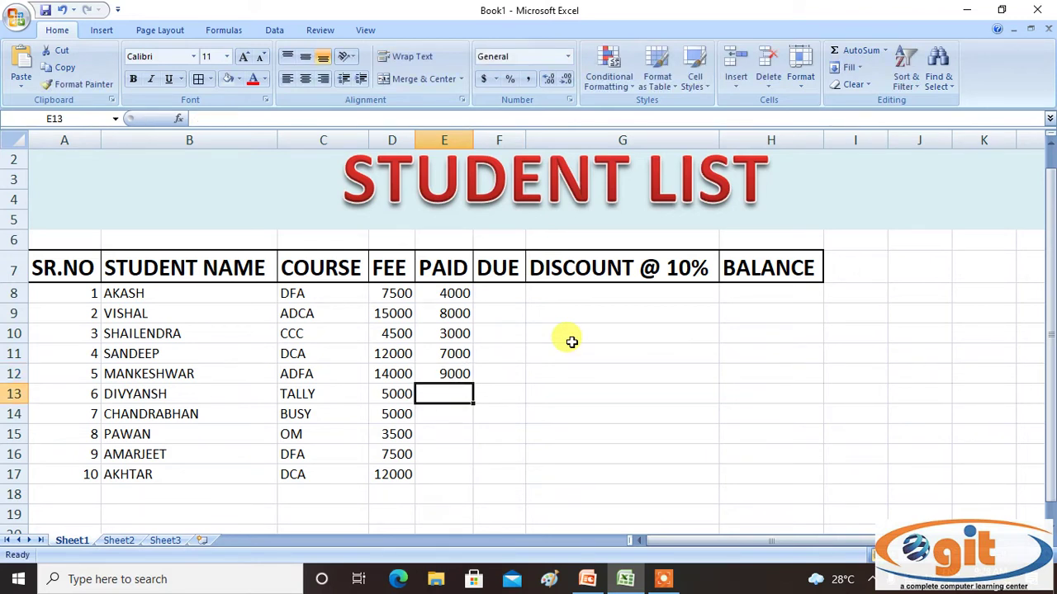
Enter paid amounts 3000, 2500, 2000, 5000 and 10000 for the last five students.
type("3000")
key("Return")
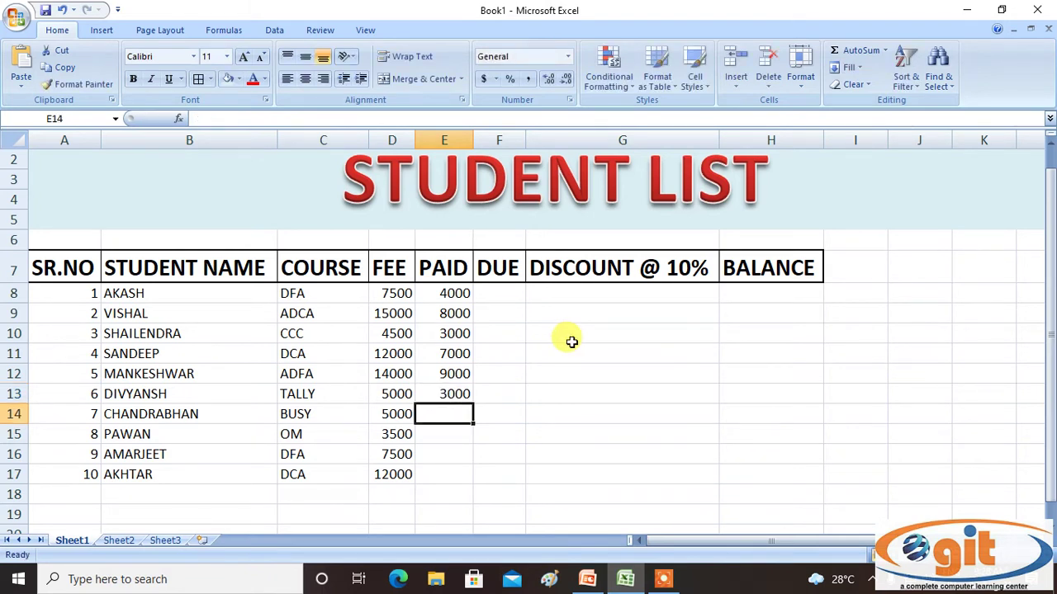
type("2500")
key("Return")
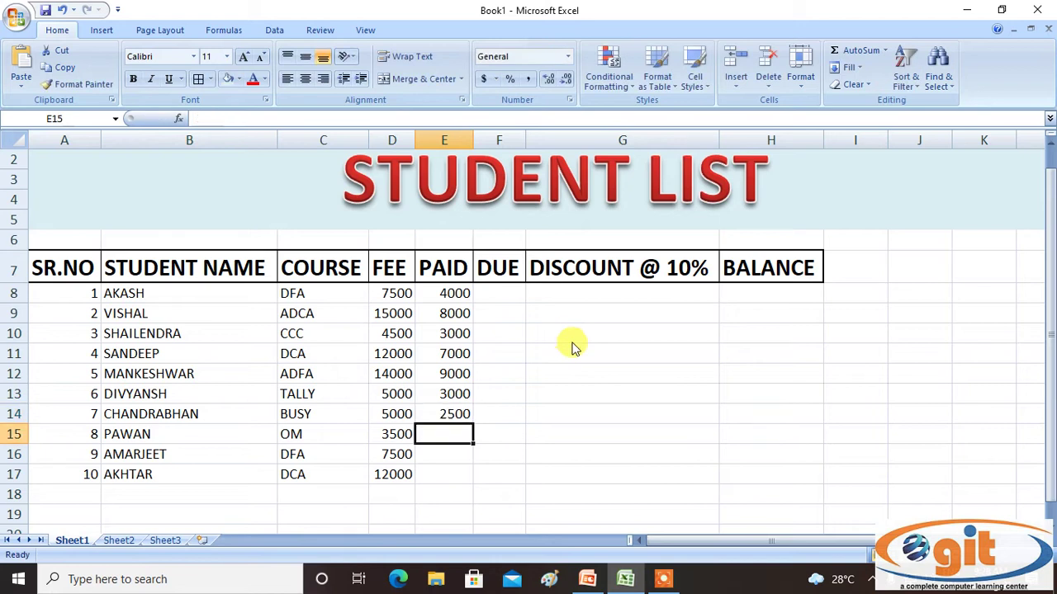
type("200")
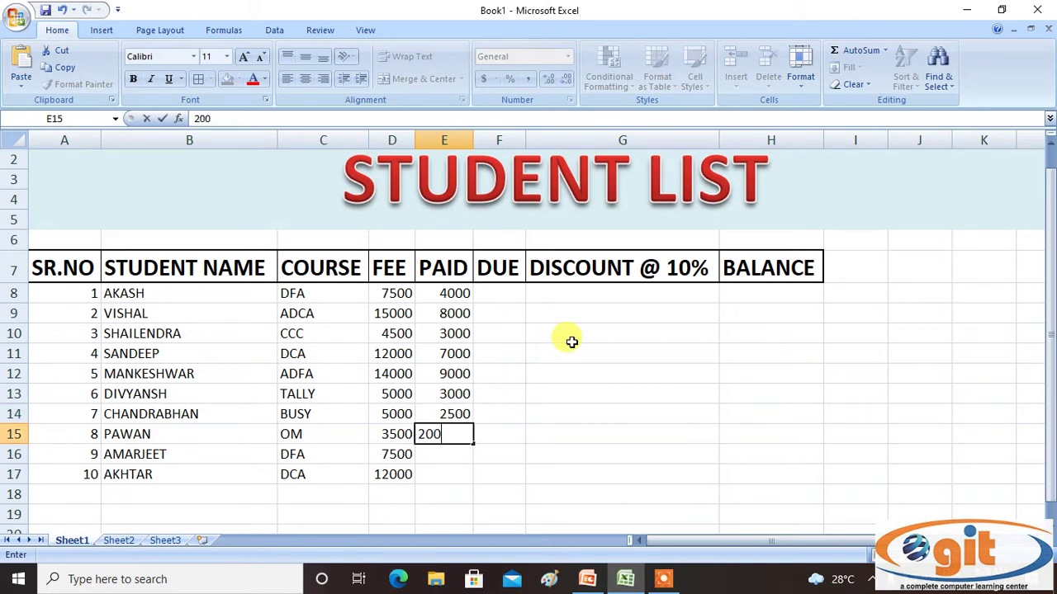
type("0")
key("Return")
type("5000")
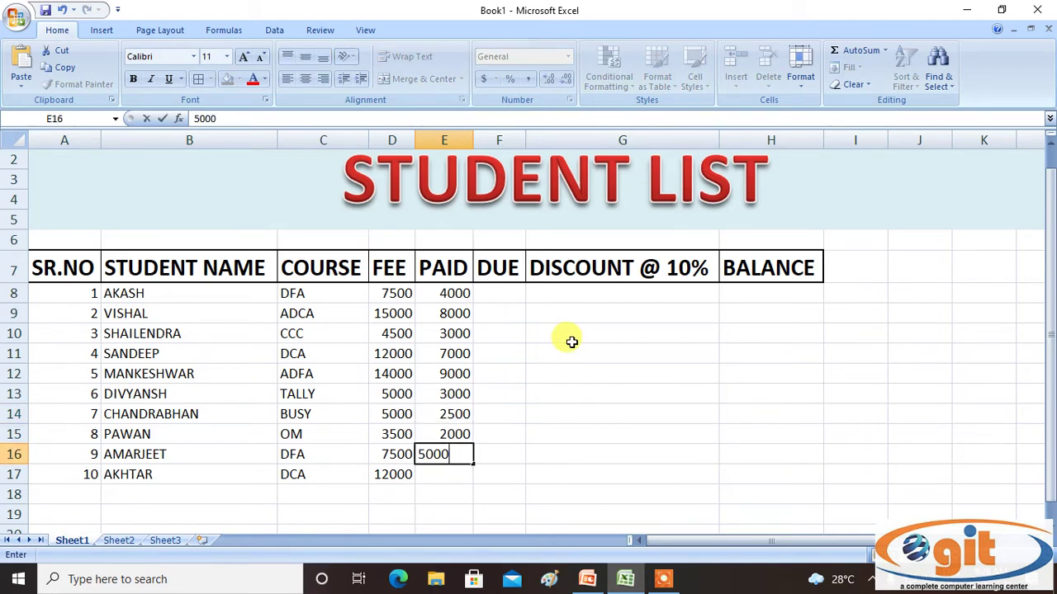
key("Return")
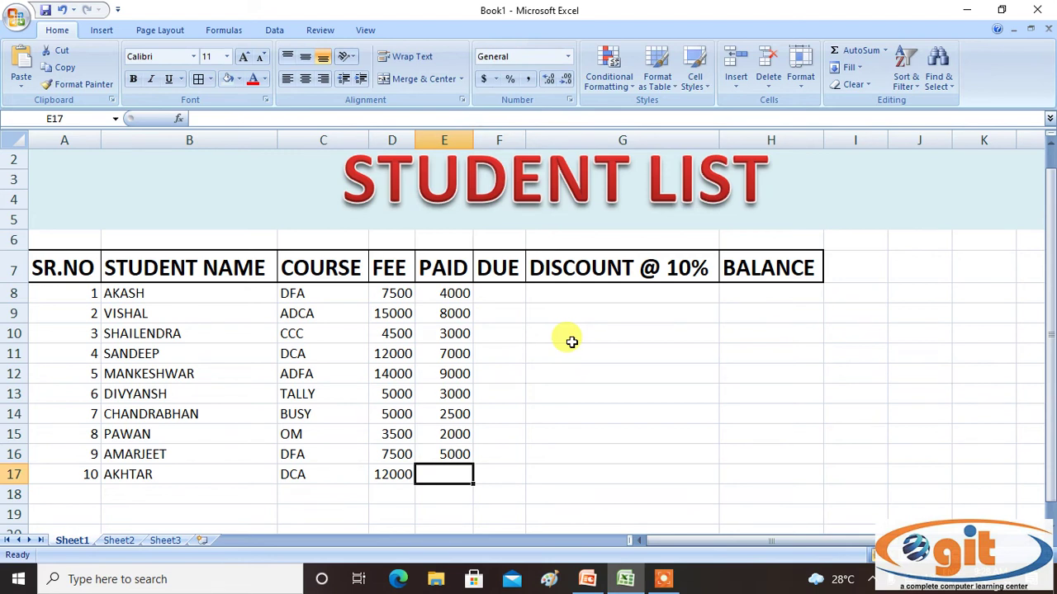
type("10000")
key("Return")
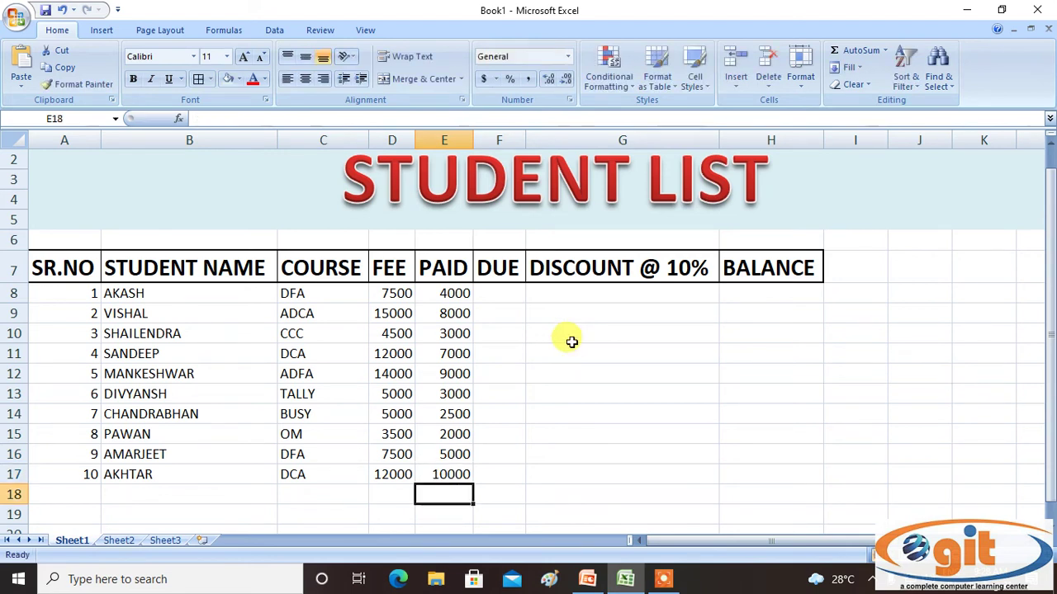
Enter =D8-E8 in the first DUE cell F8, giving 3500.
left_click(492, 298)
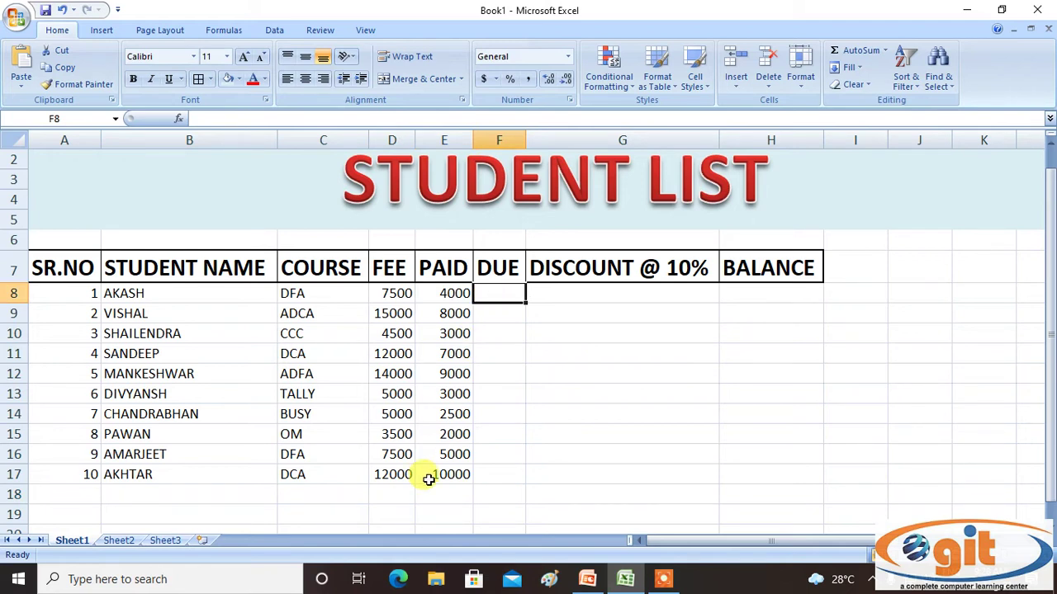
left_click(391, 291)
left_click(441, 294)
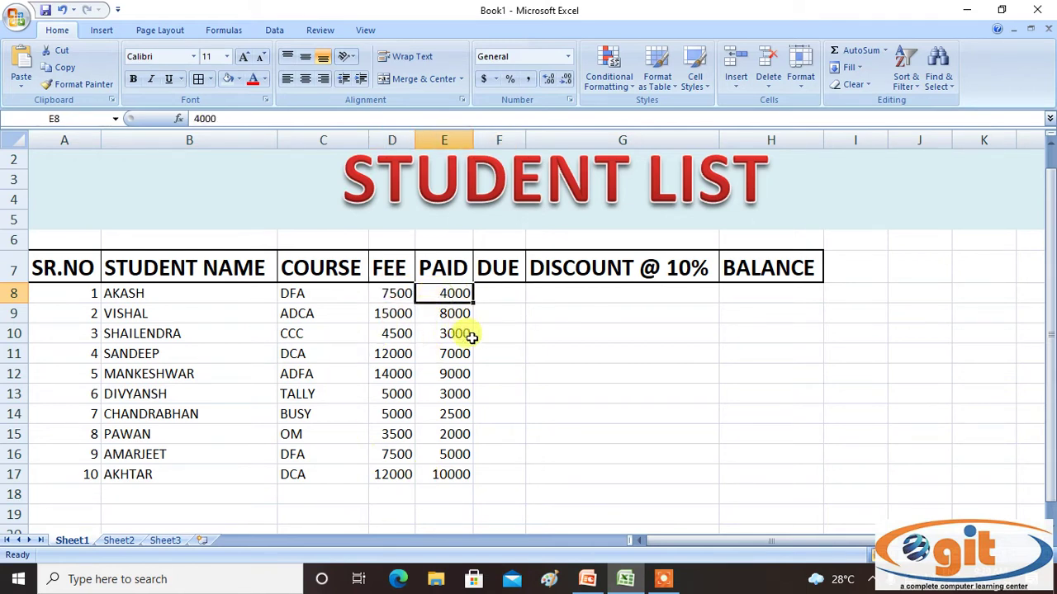
left_click(498, 291)
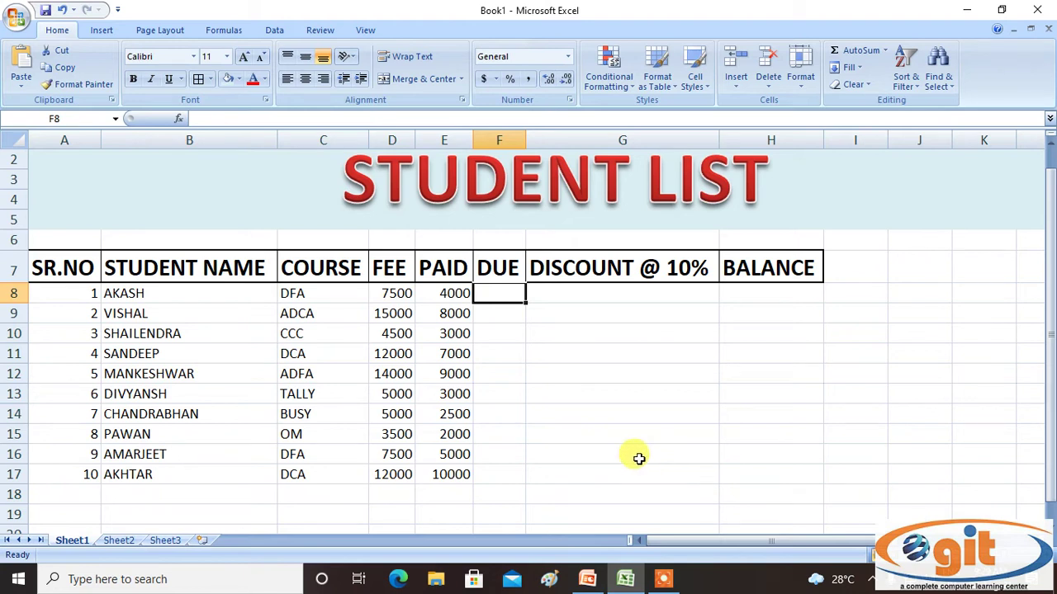
left_click(769, 407)
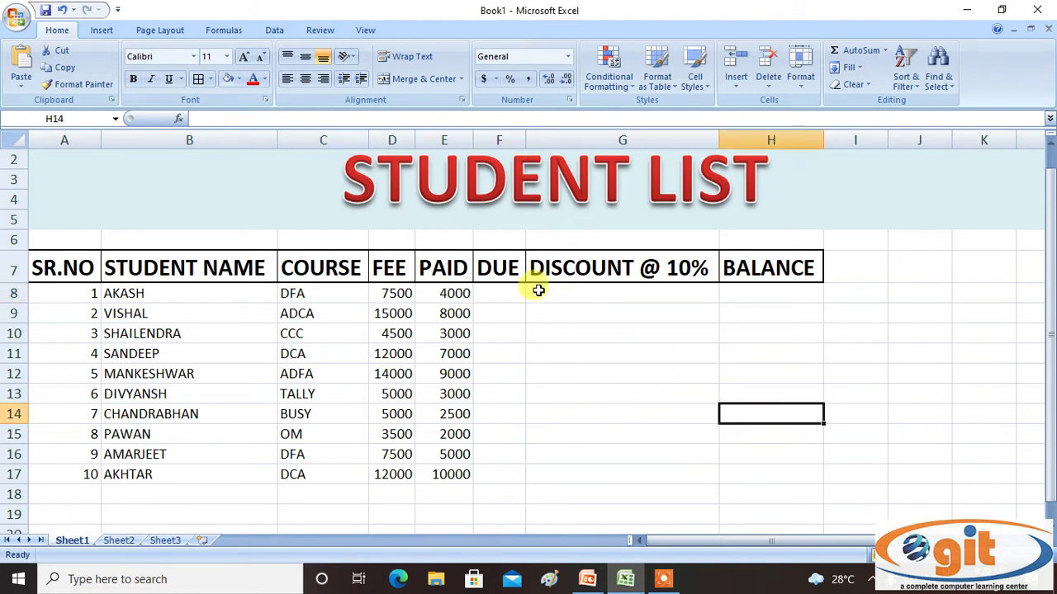
left_click(505, 295)
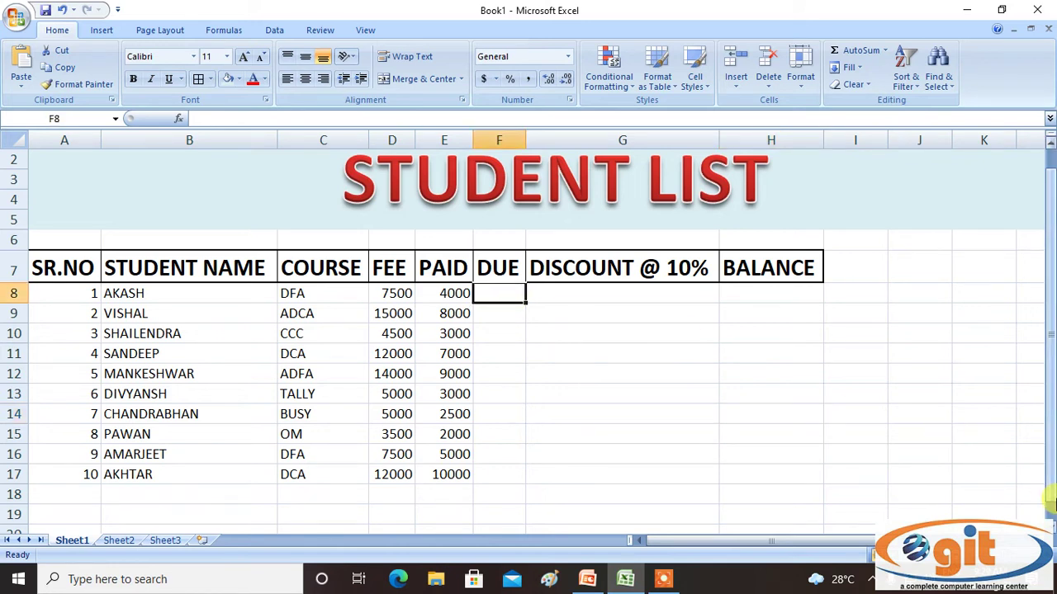
type("=")
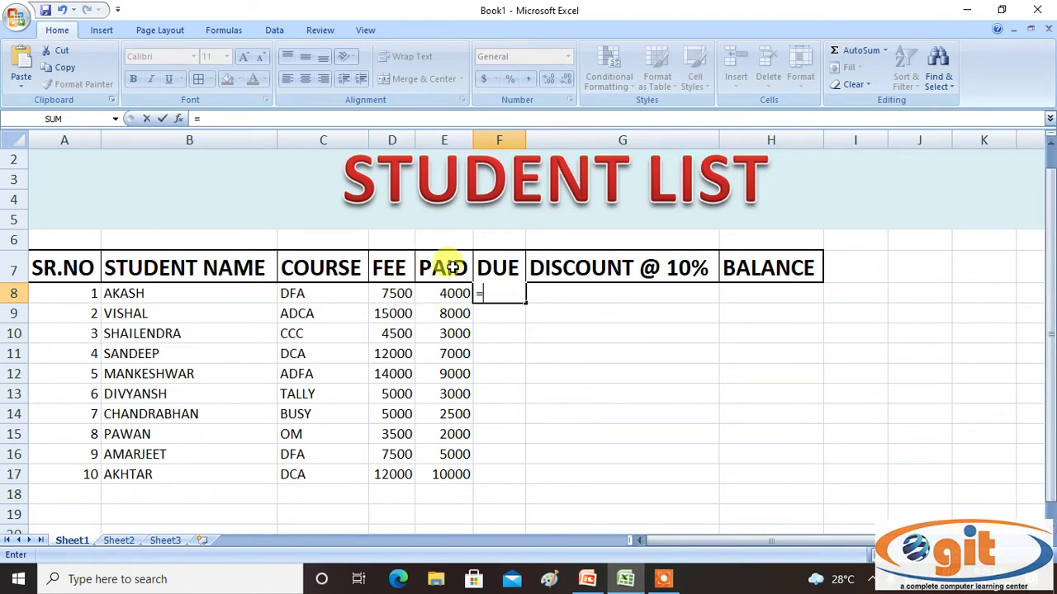
left_click(397, 291)
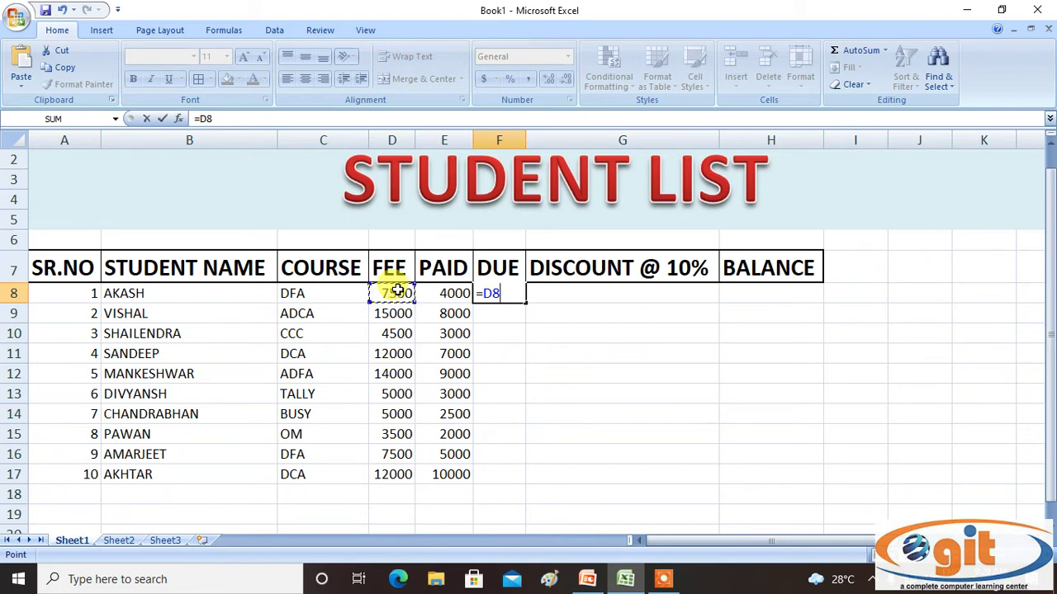
left_click(455, 292)
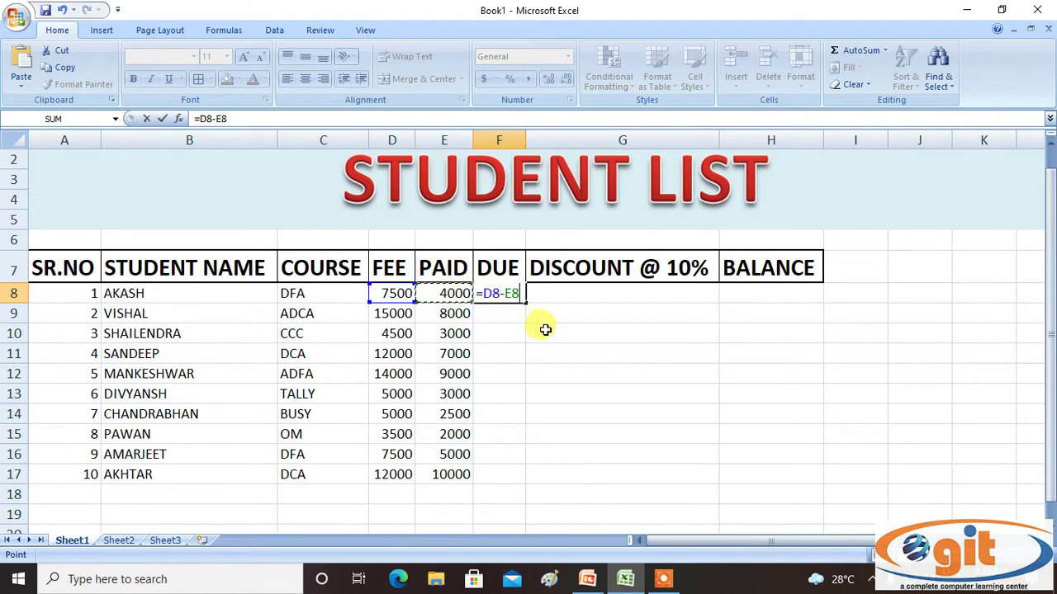
key("Return")
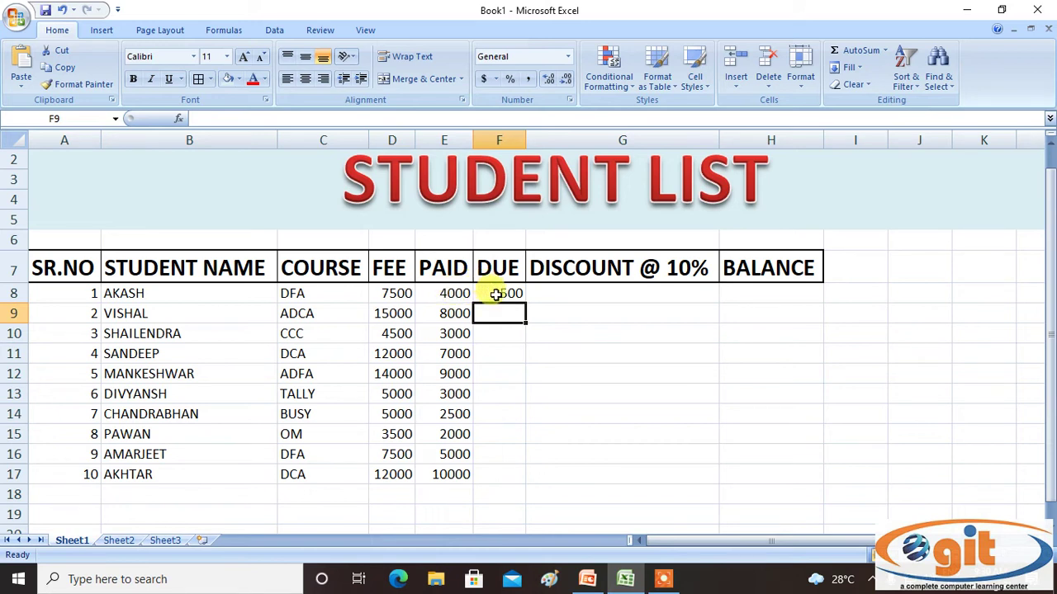
left_click(495, 294)
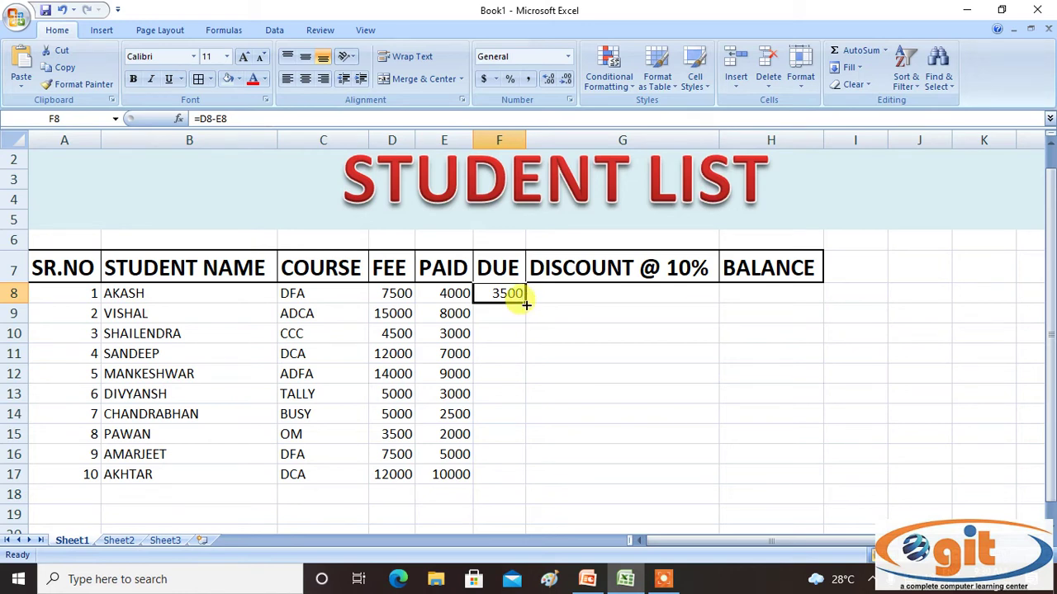
Fill the DUE formula from F8 down to F17 and check the copied formula in row 10.
left_click_drag(526, 304, 526, 305)
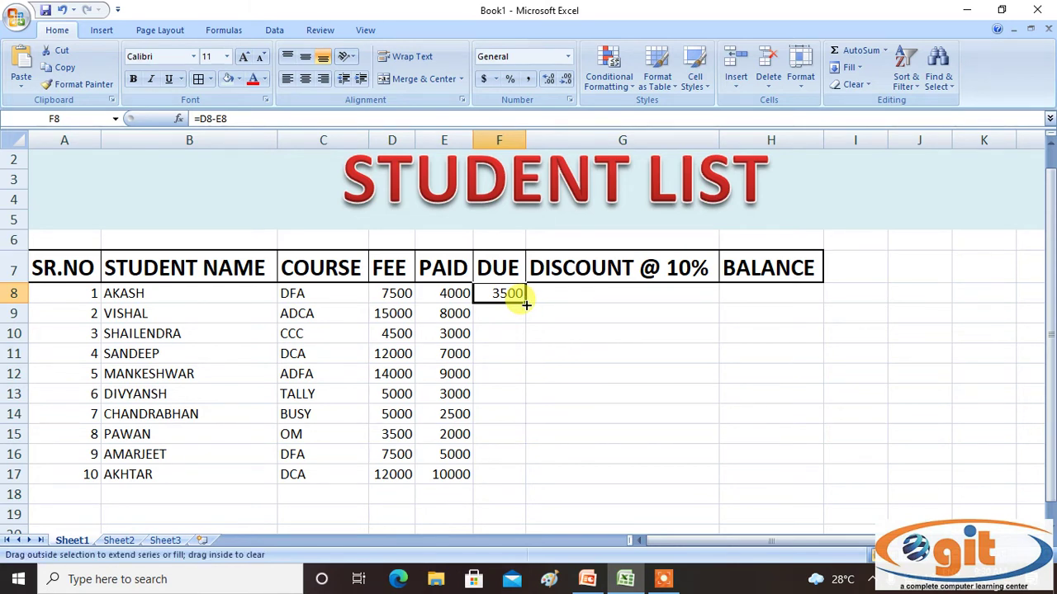
left_click_drag(526, 306, 518, 491)
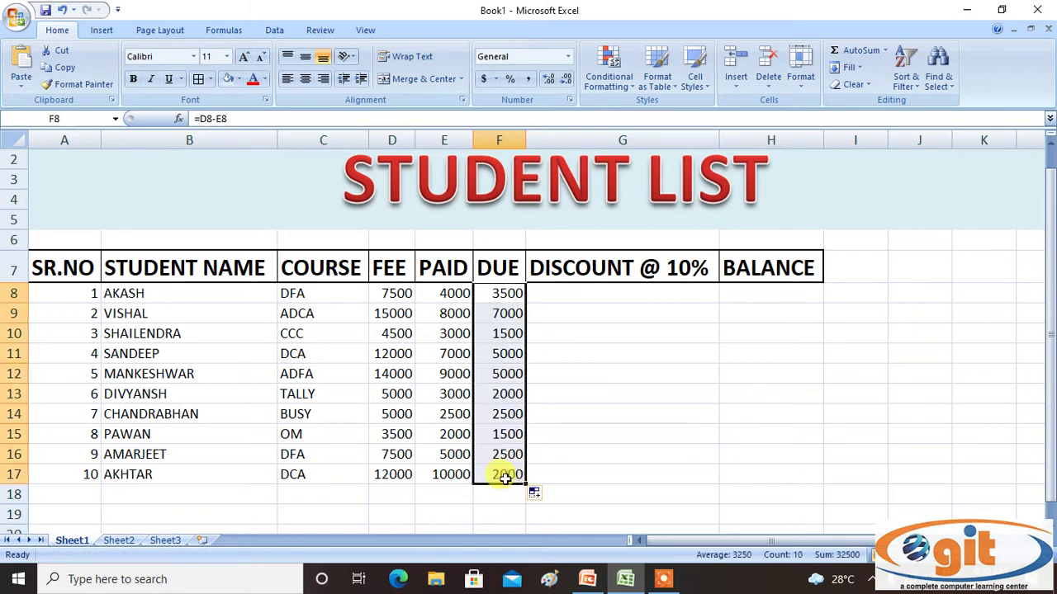
left_click(623, 390)
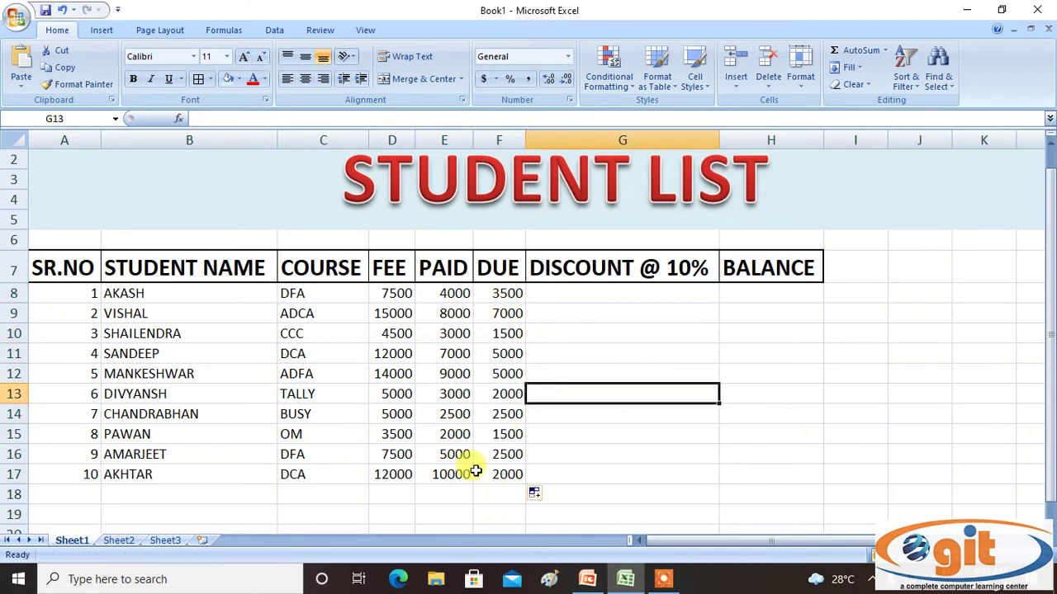
left_click(405, 334)
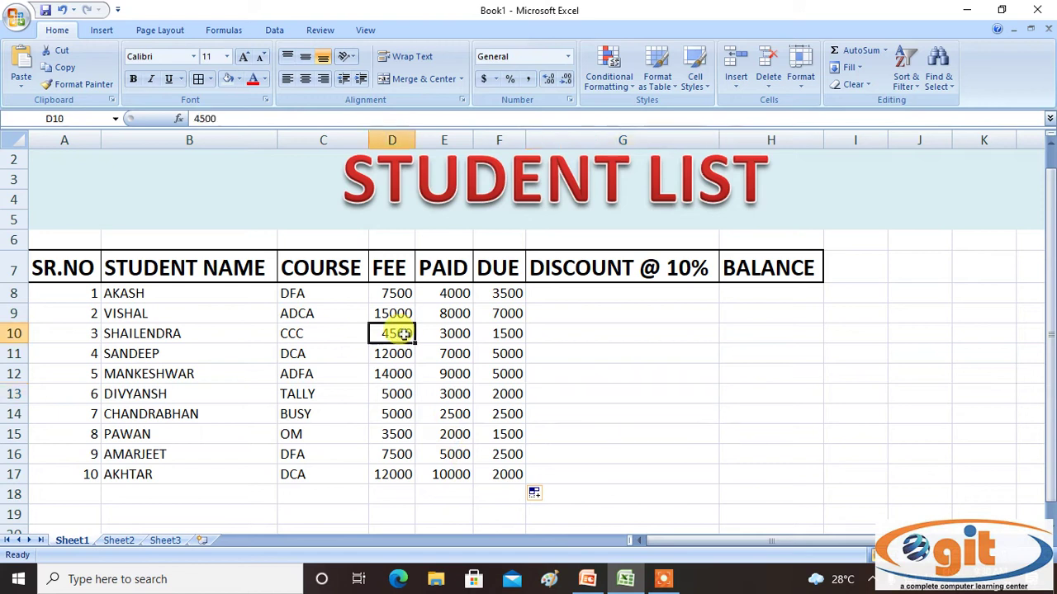
left_click(451, 335)
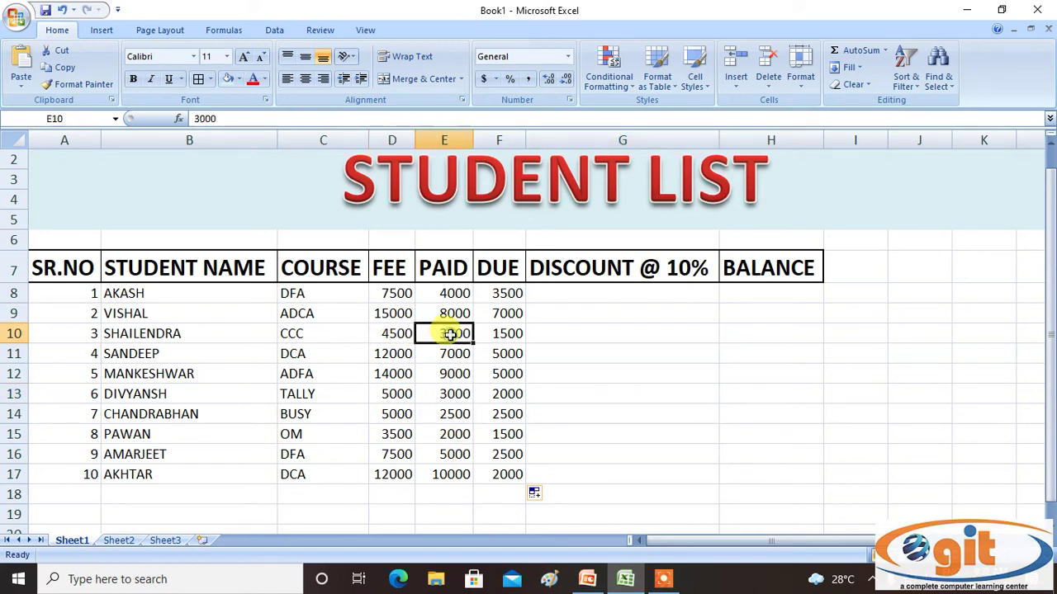
left_click(501, 333)
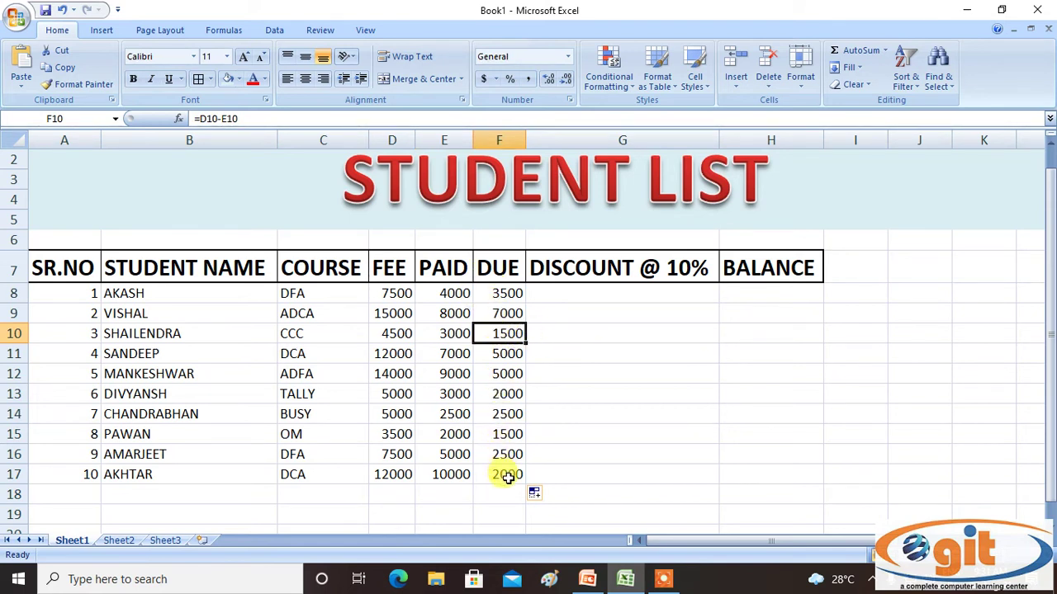
left_click(659, 331)
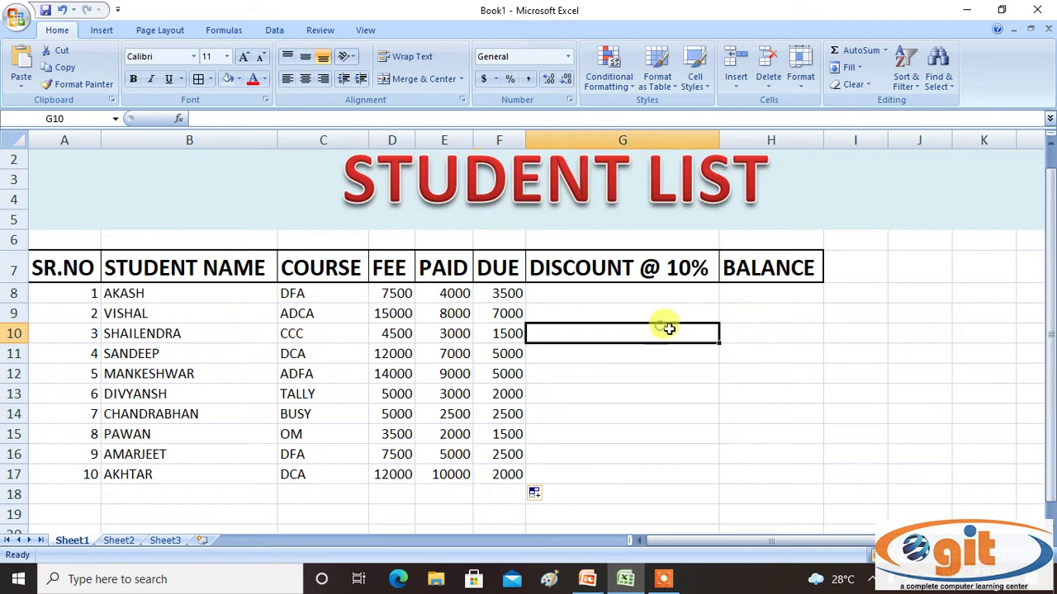
left_click(924, 308)
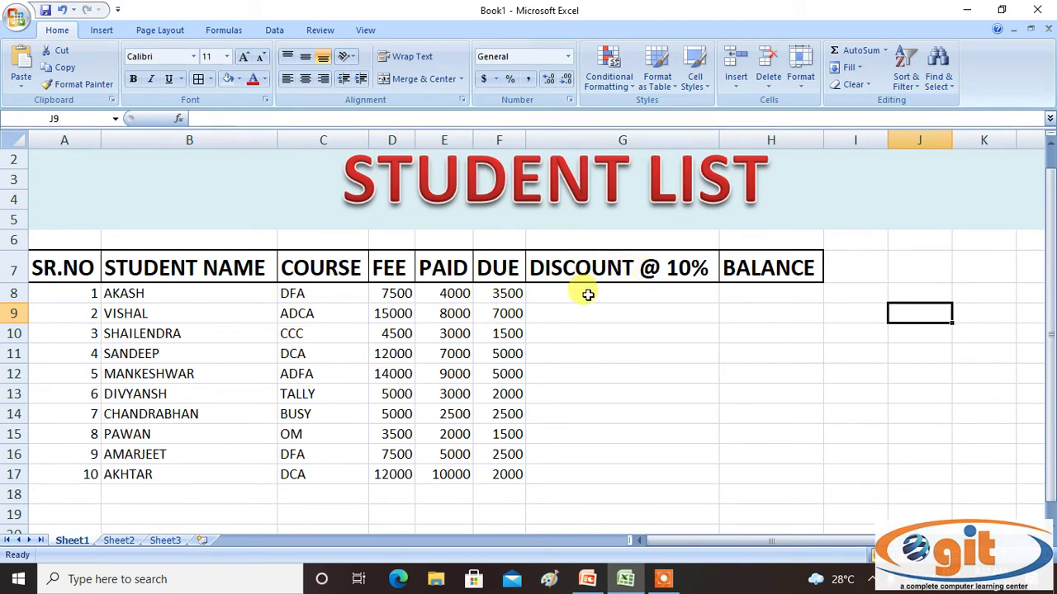
left_click(588, 295)
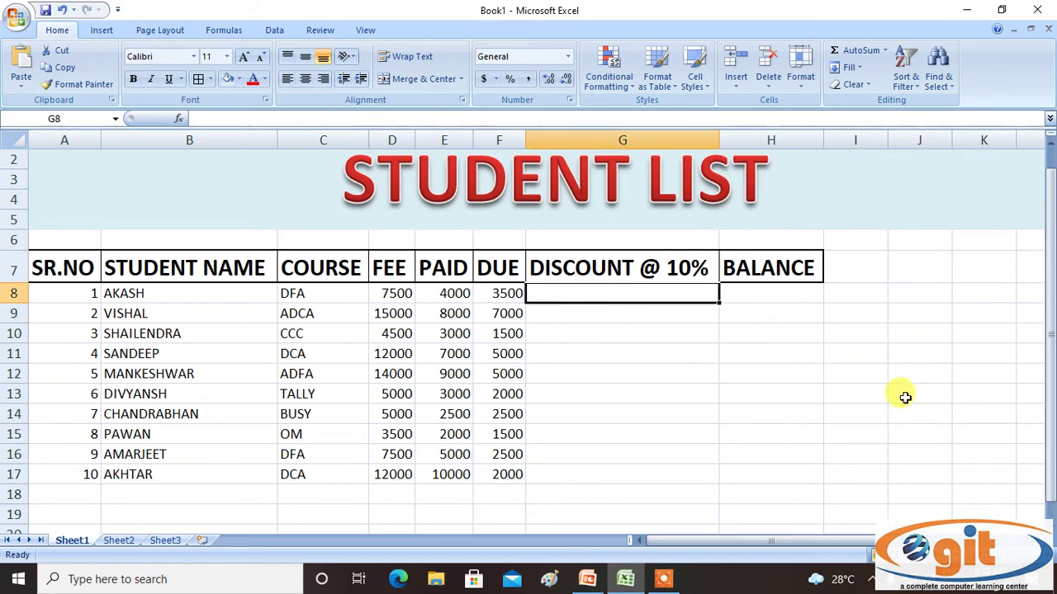
Enter =F8*10/100 in G8 so the first discount shows 350.
type("=")
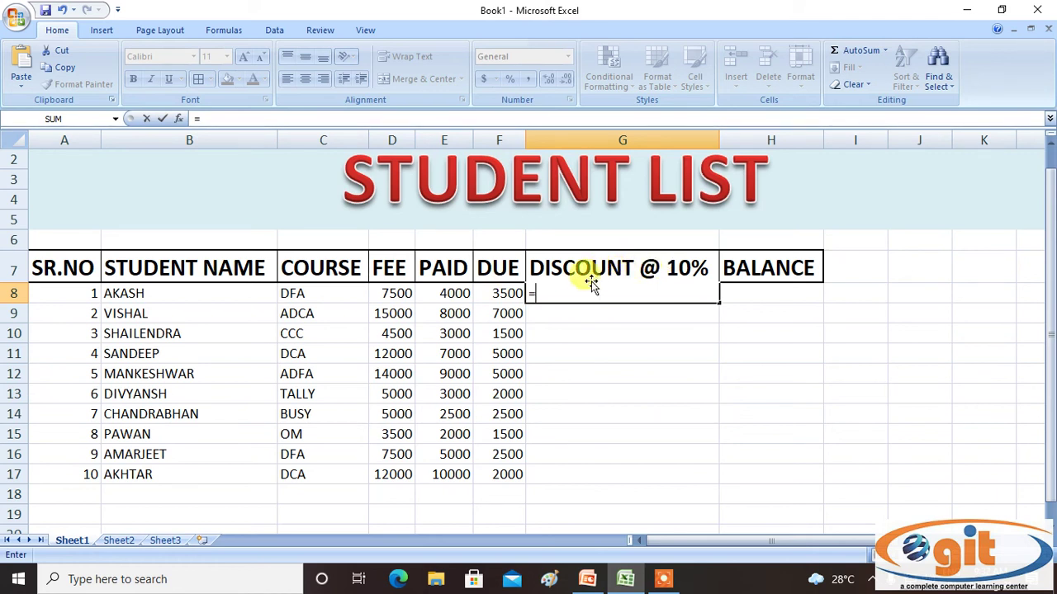
left_click(496, 294)
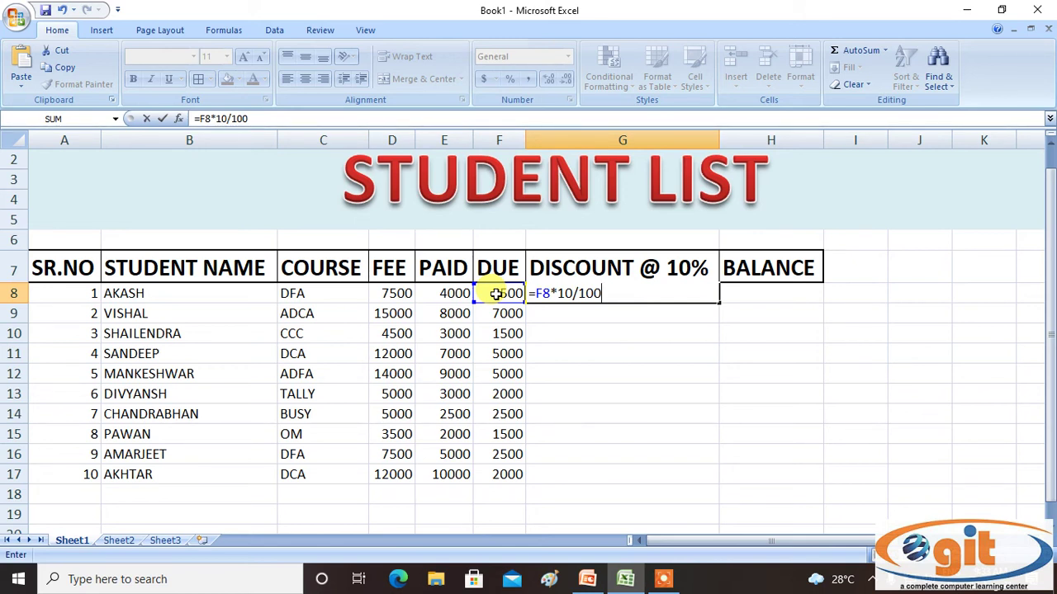
key("Return")
left_click(495, 294)
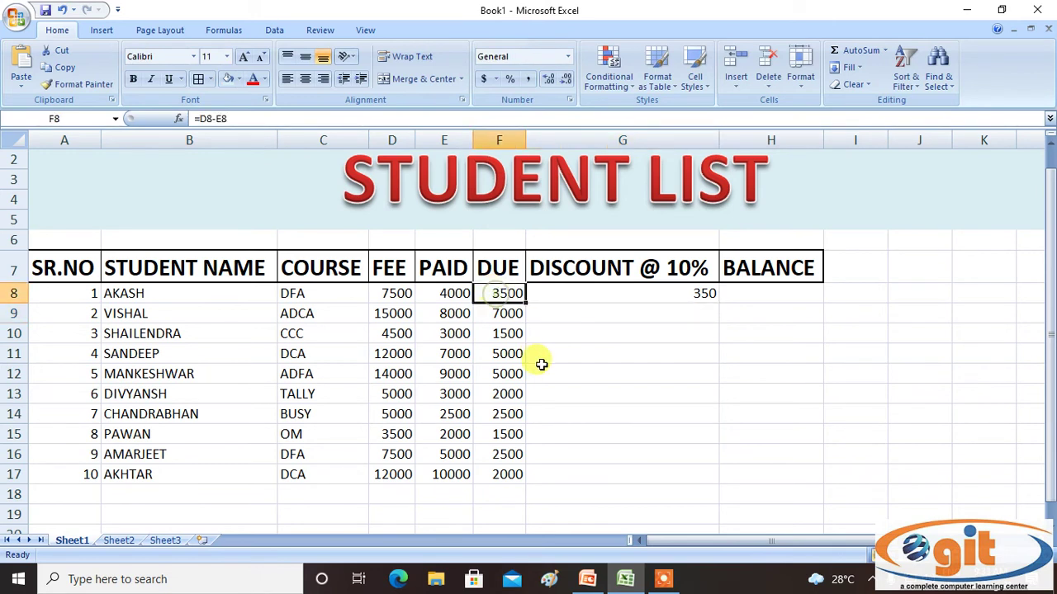
left_click(624, 293)
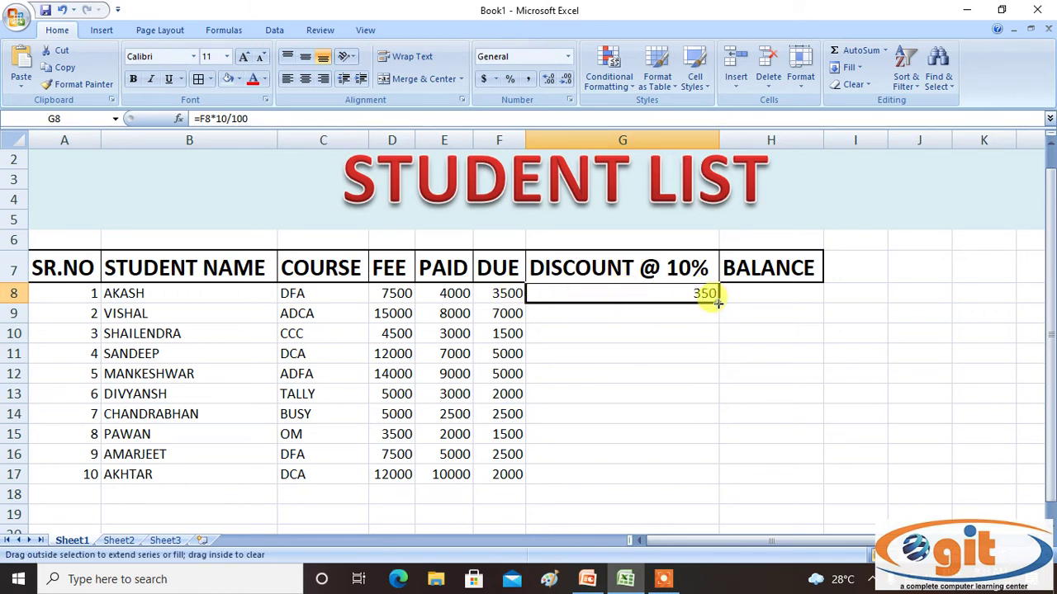
Copy the 10% discount formula down to G17 and verify the row 11 formulas.
double_click(718, 304)
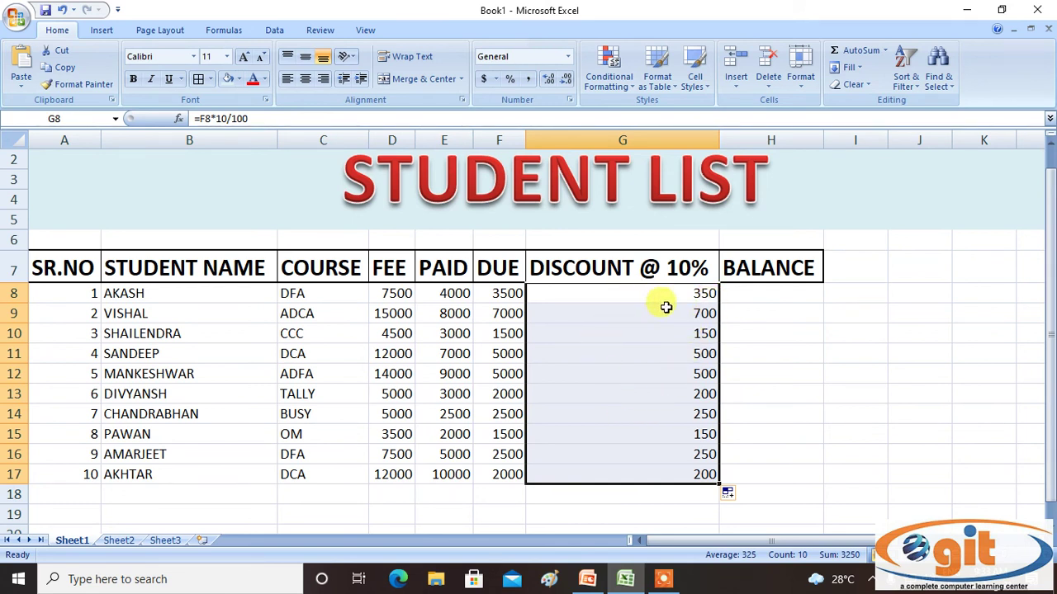
left_click(509, 351)
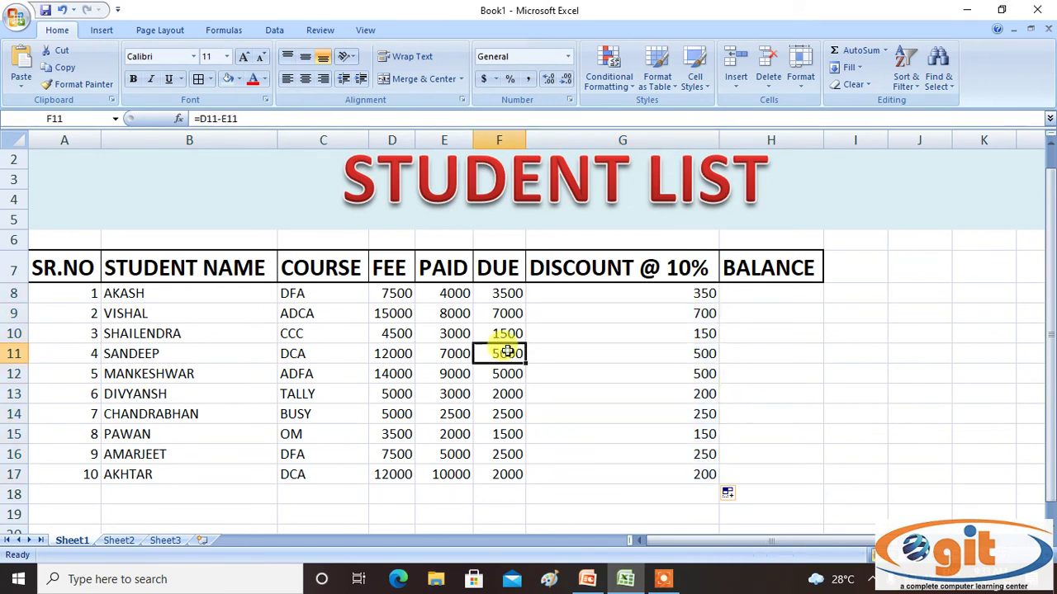
left_click(585, 355)
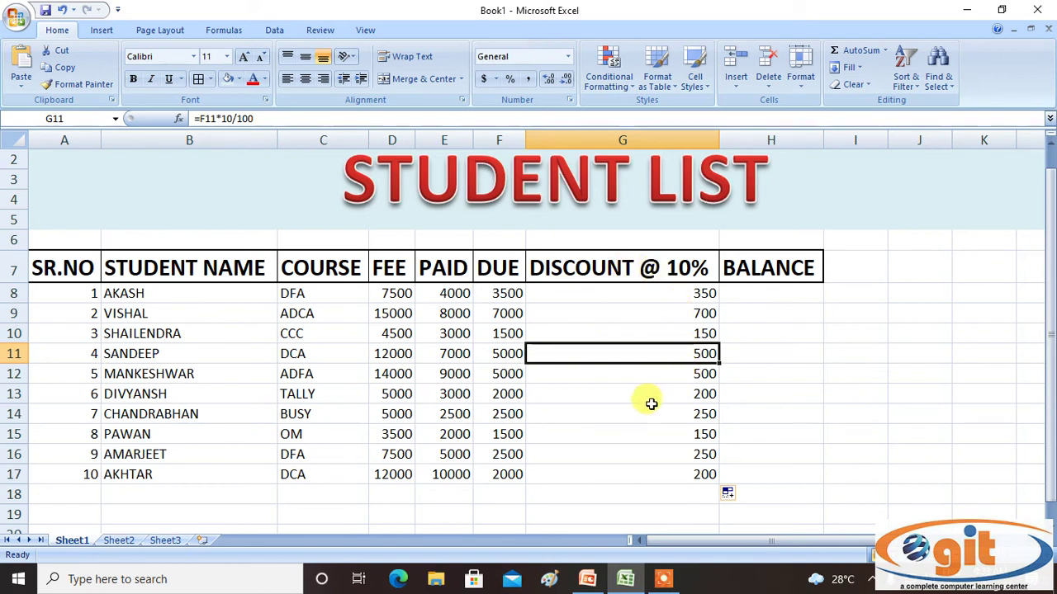
left_click(435, 293)
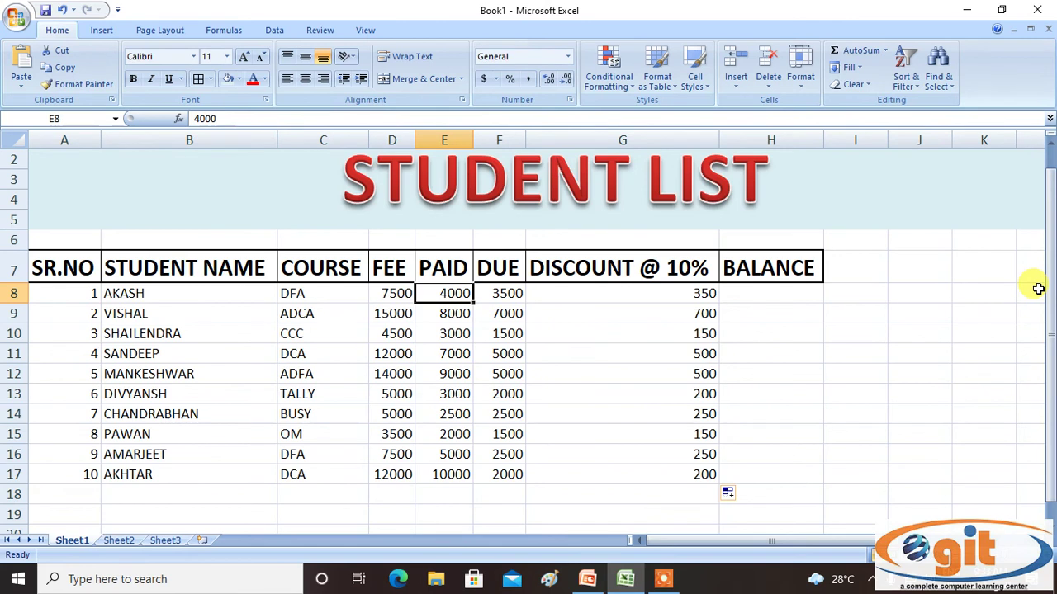
Change E8's paid amount to 5000, making DUE 2500 and discount 250.
type("5000")
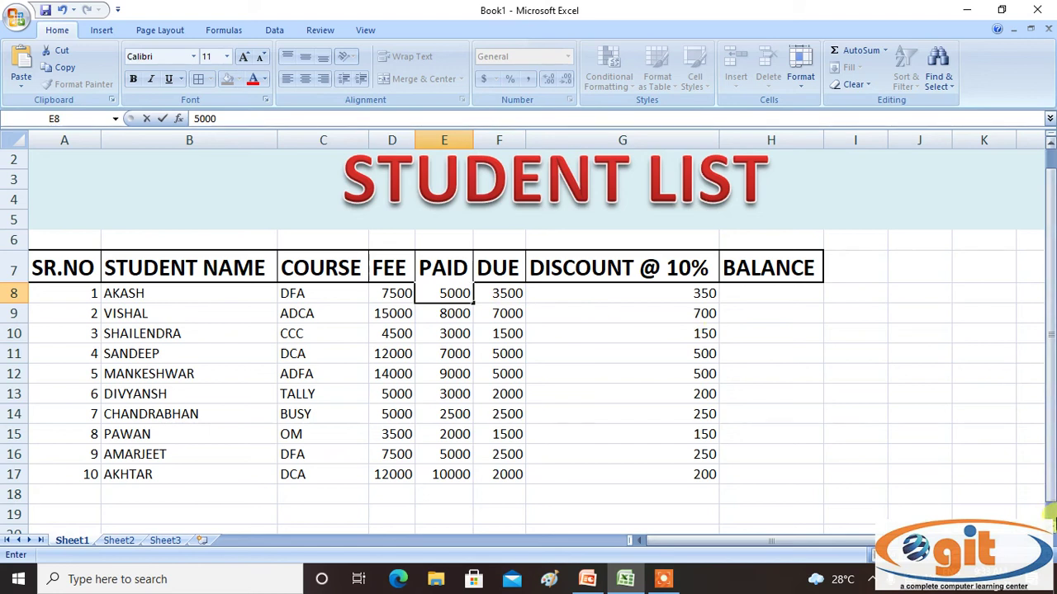
key("Return")
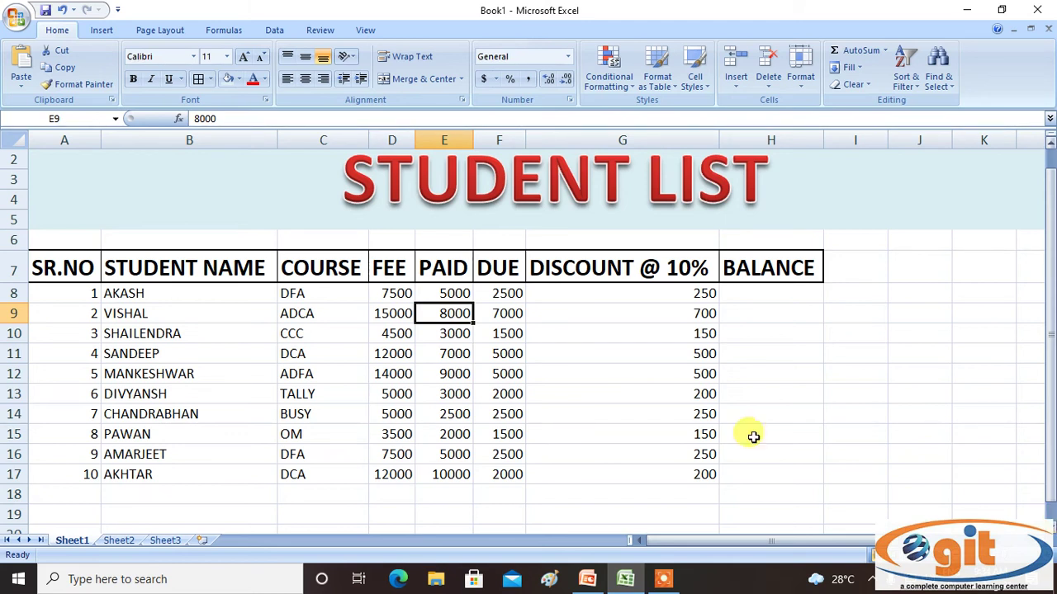
left_click(512, 293)
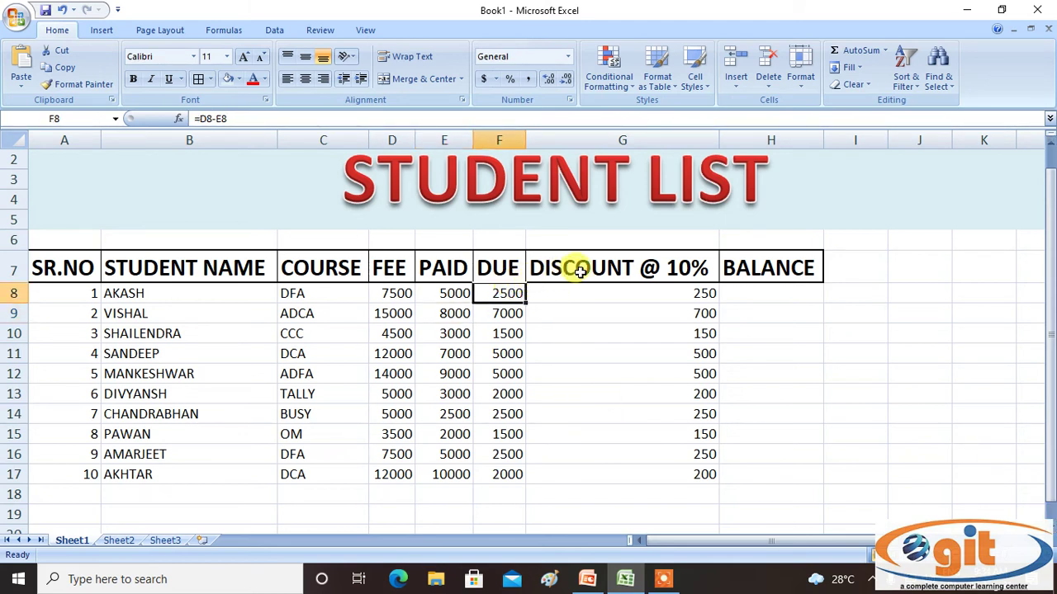
left_click(691, 296)
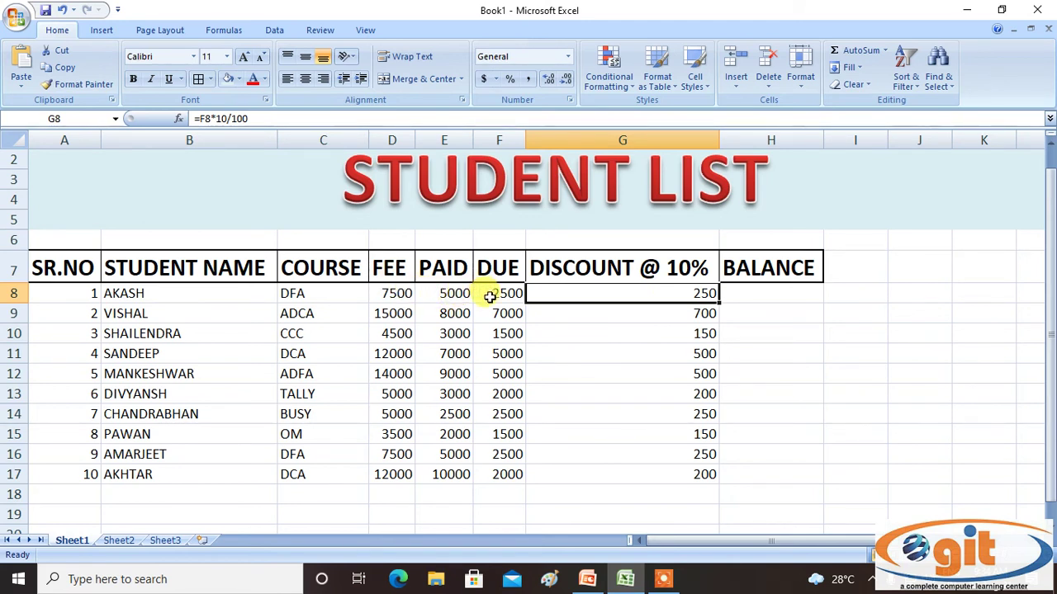
left_click(736, 287)
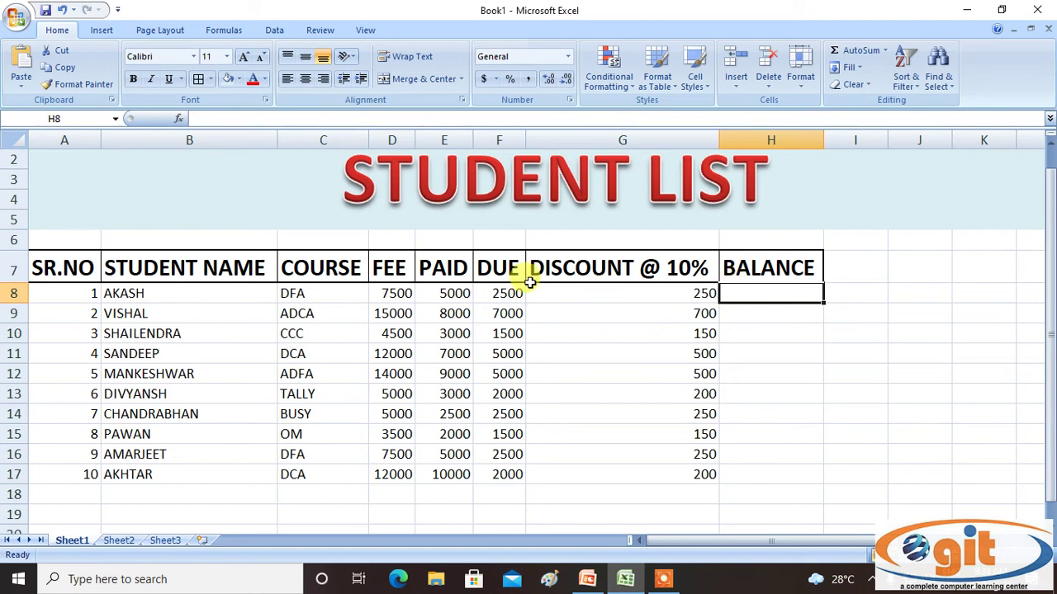
left_click(488, 293)
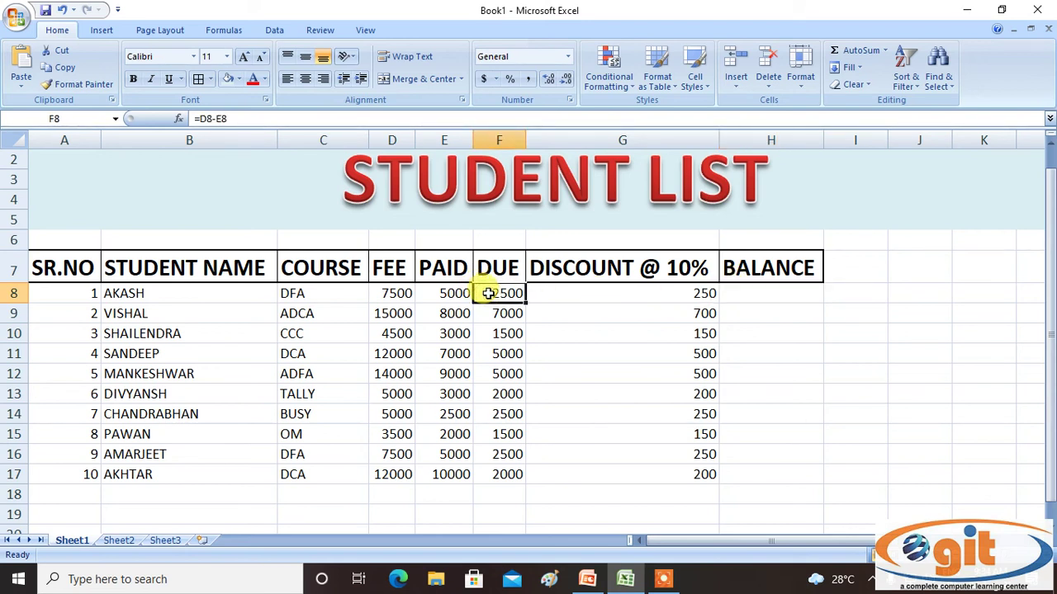
left_click(570, 293)
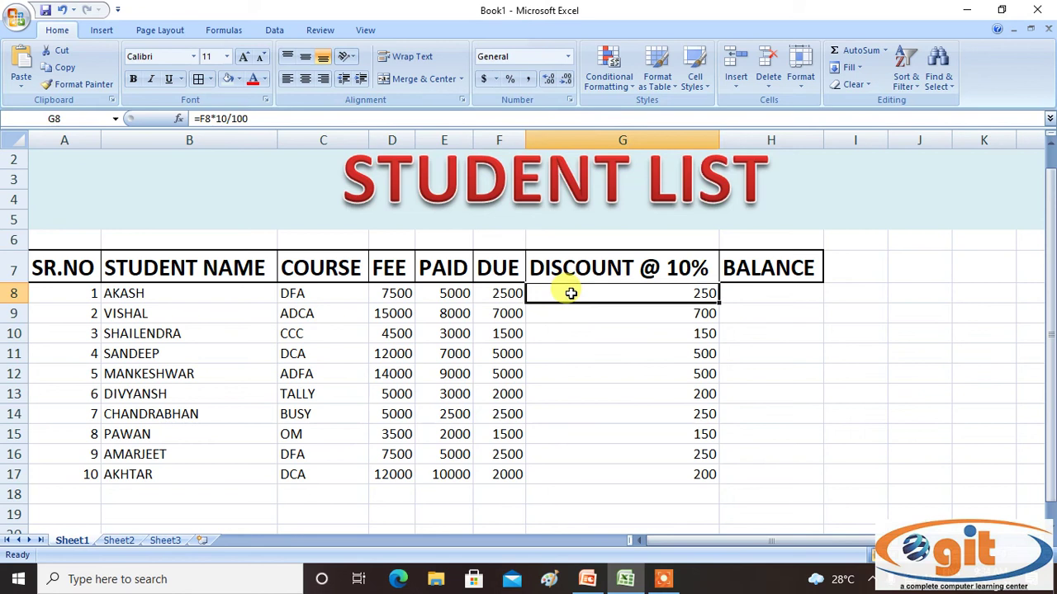
left_click(729, 291)
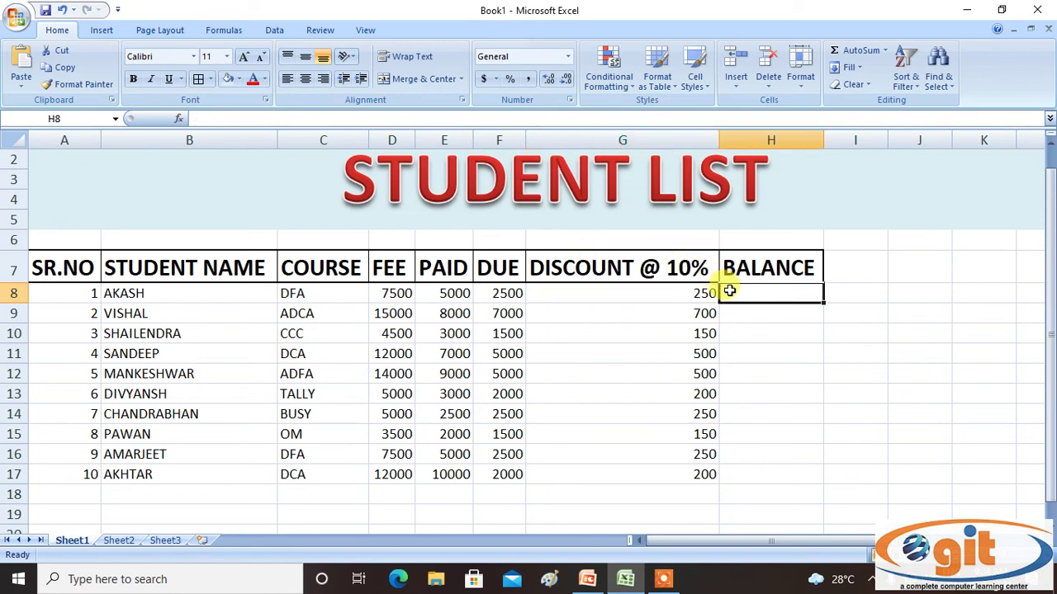
left_click(509, 296)
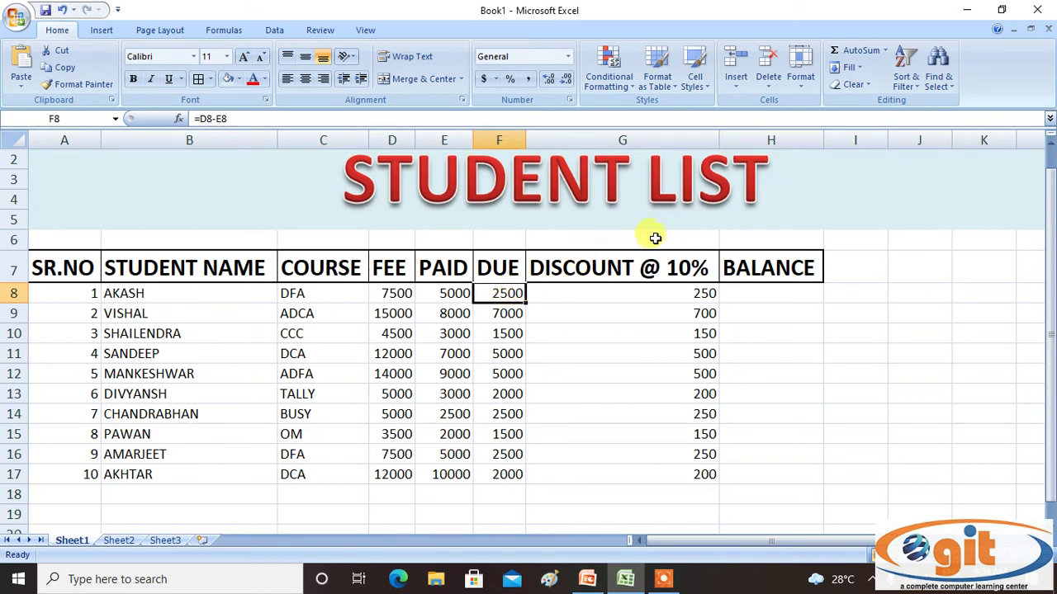
left_click(732, 290)
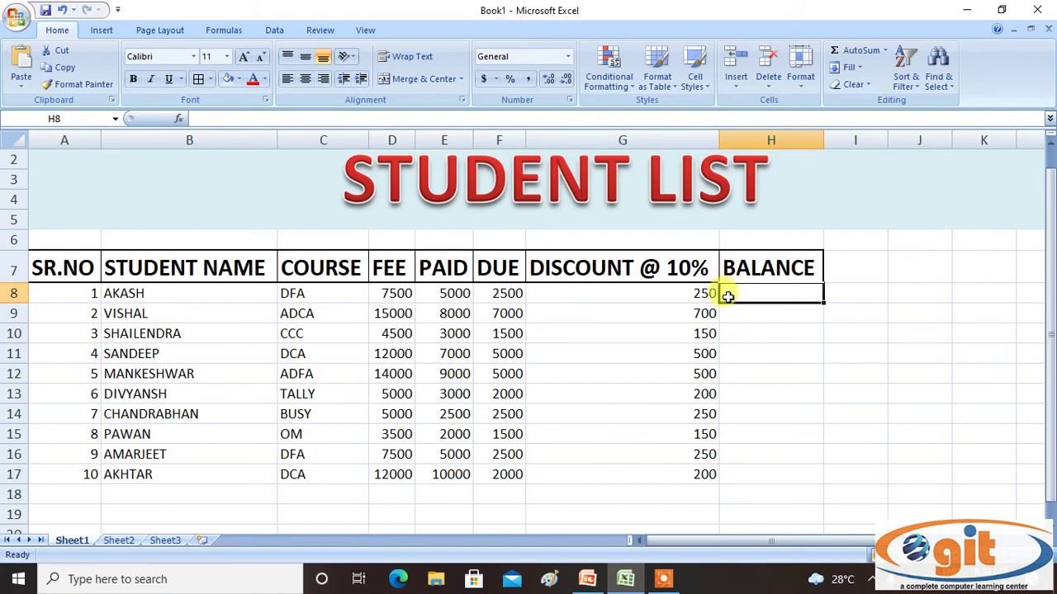
Enter =F8-G8 in H8 and fill it down to H17, showing 2250 to 1800.
type("=")
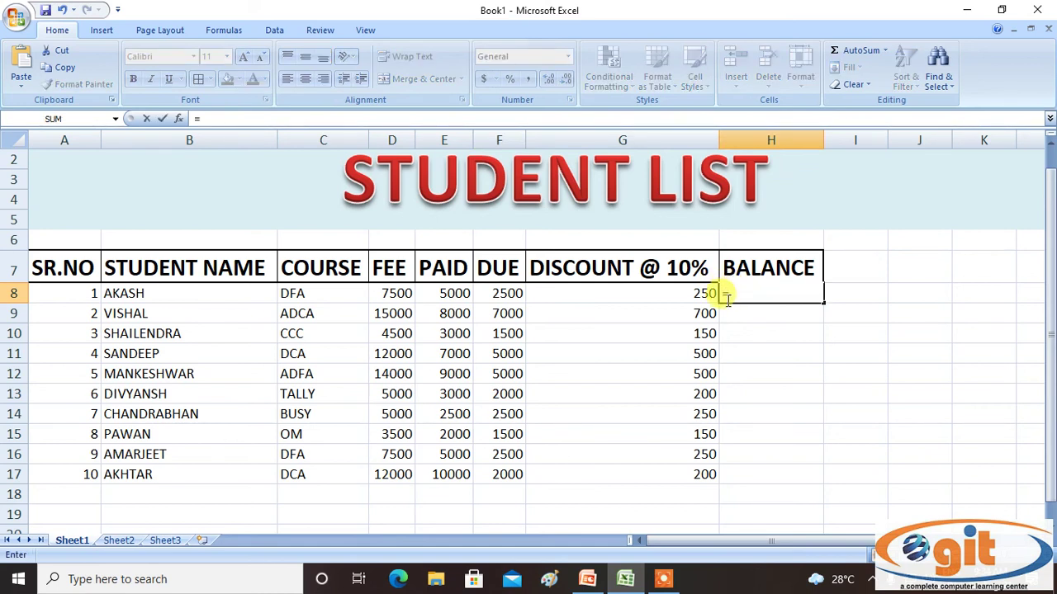
left_click(513, 292)
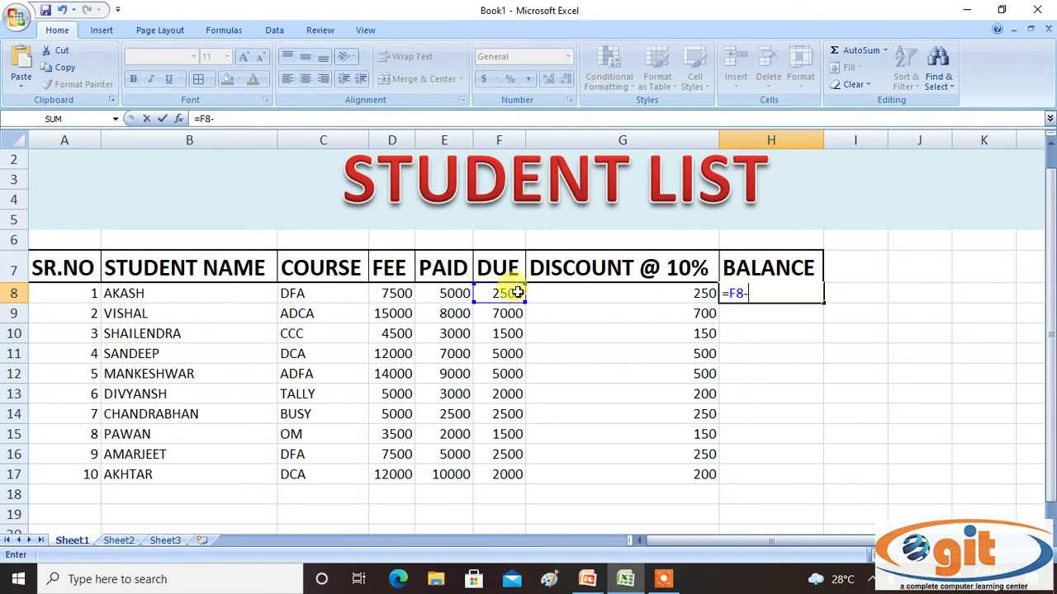
left_click(642, 296)
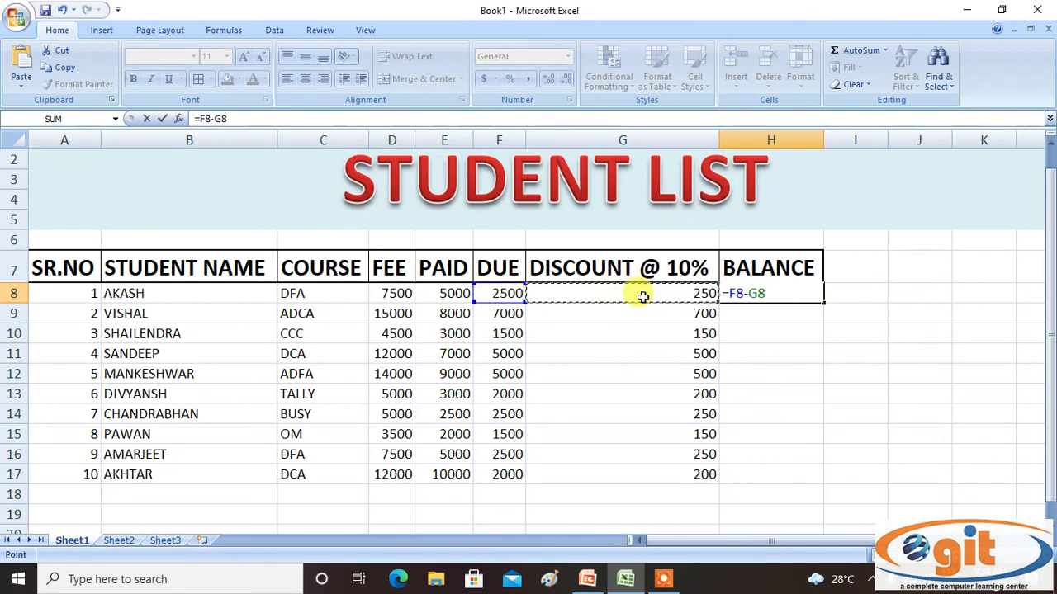
key("Return")
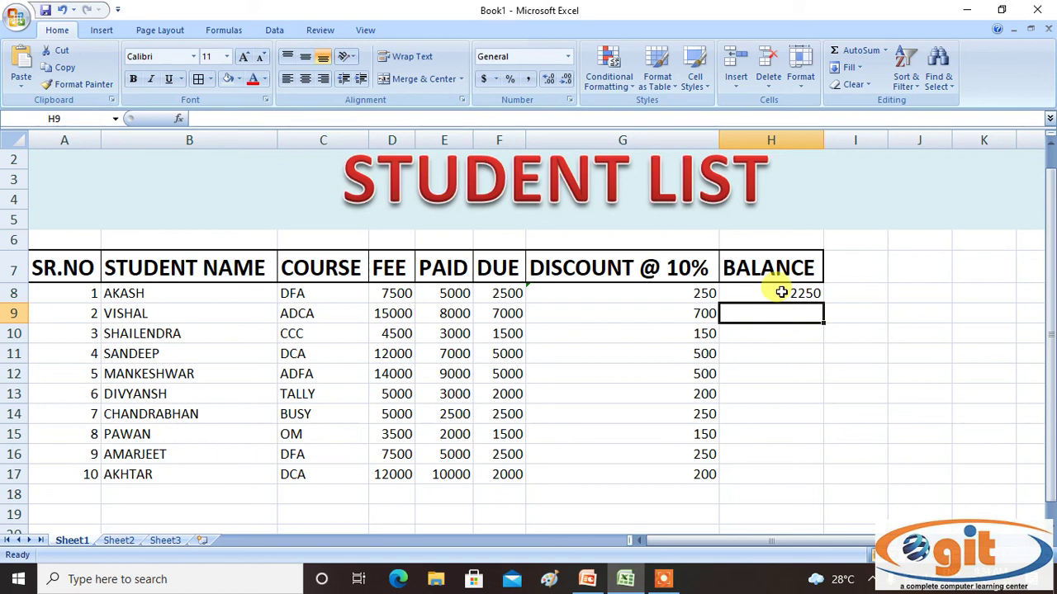
left_click(819, 294)
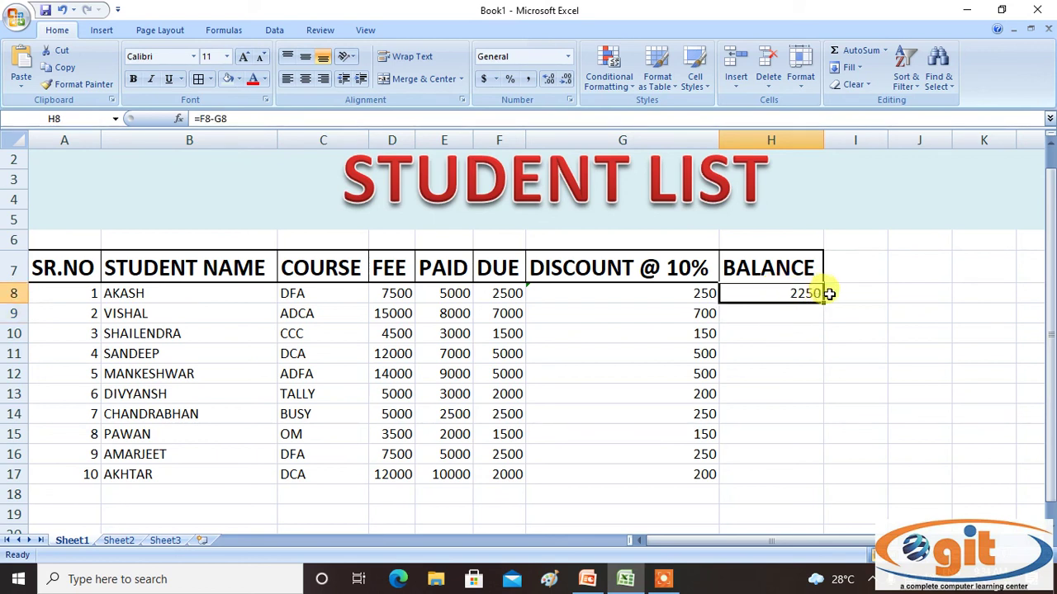
double_click(824, 305)
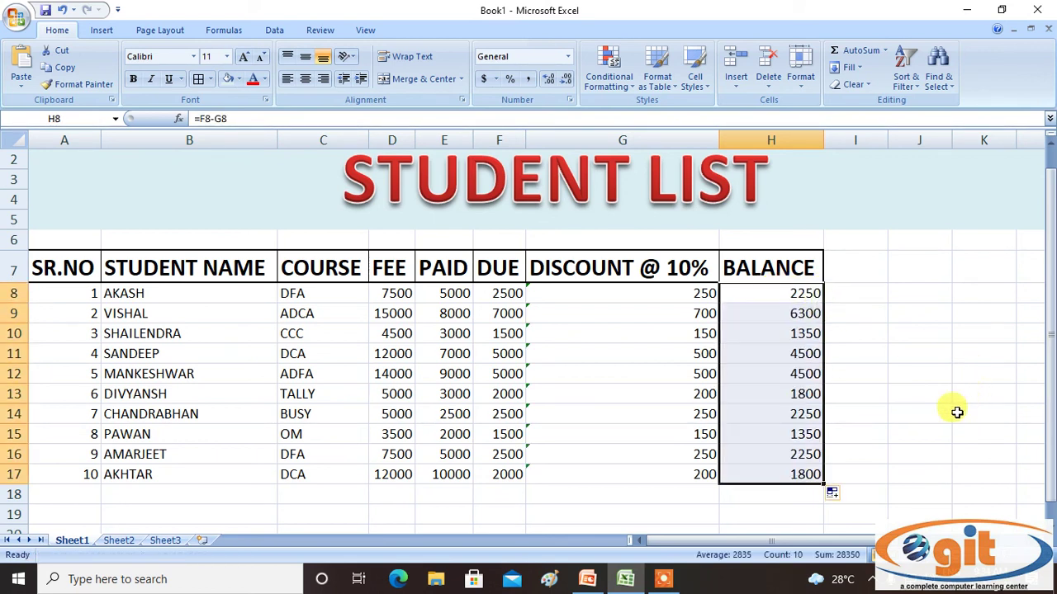
left_click(944, 389)
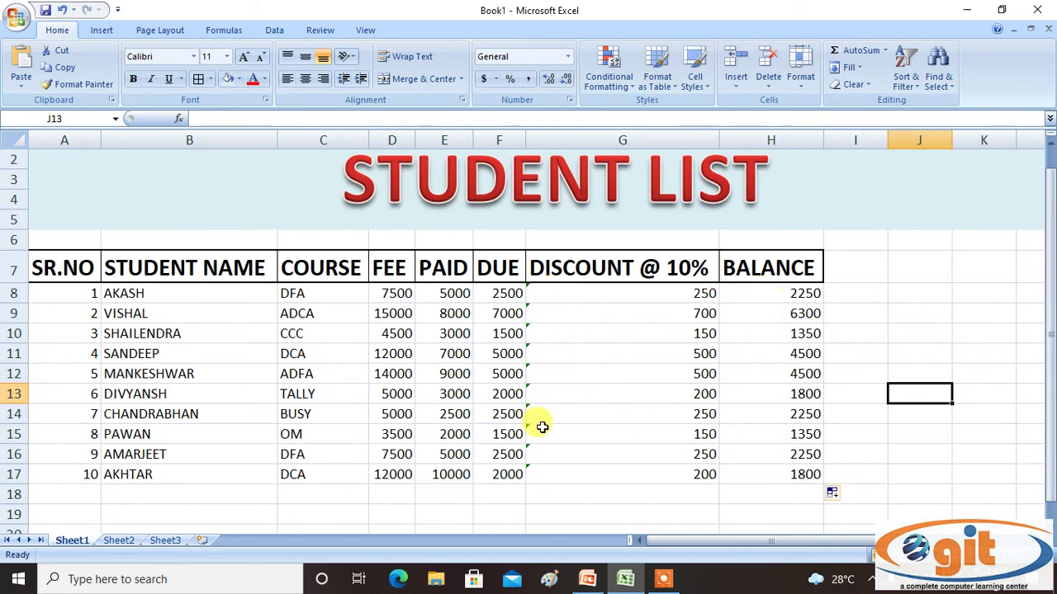
Select the discount cells G8:G17 and choose Ignore Error for their inconsistent-formula warnings.
left_click_drag(569, 290, 560, 466)
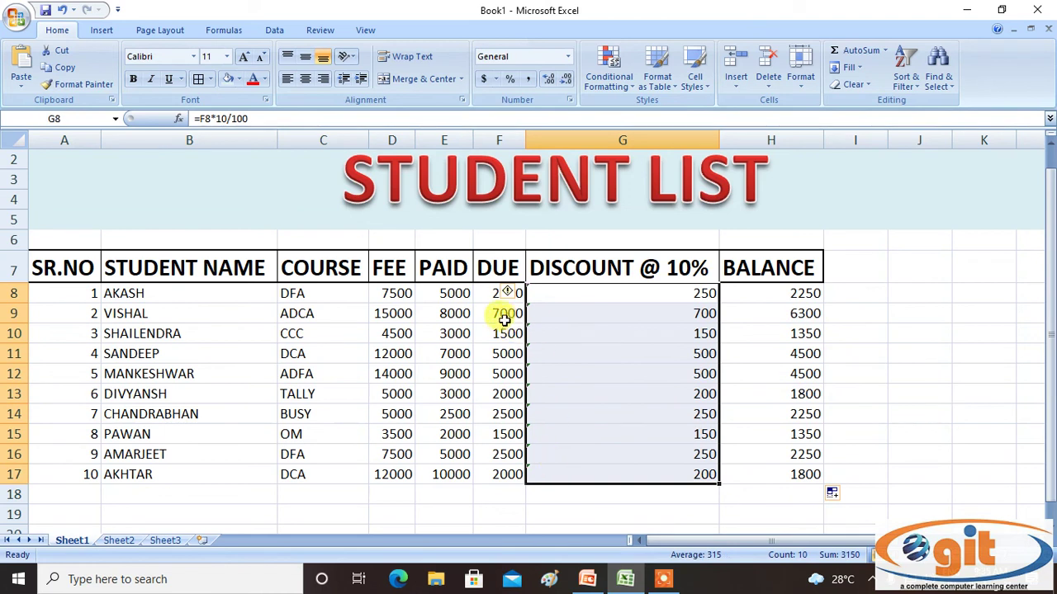
left_click_drag(620, 294, 573, 466)
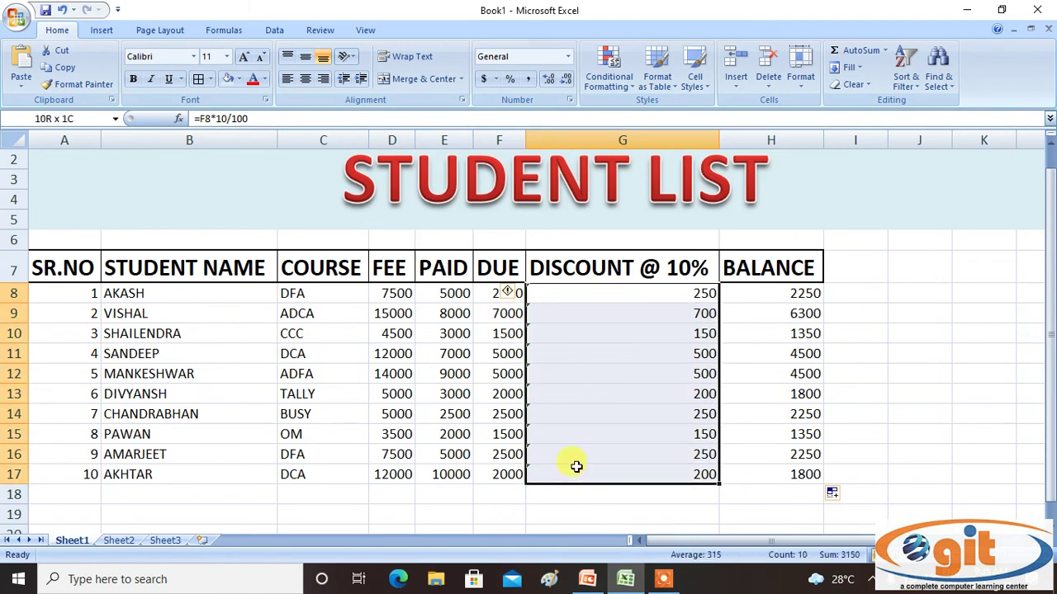
mouse_move(521, 296)
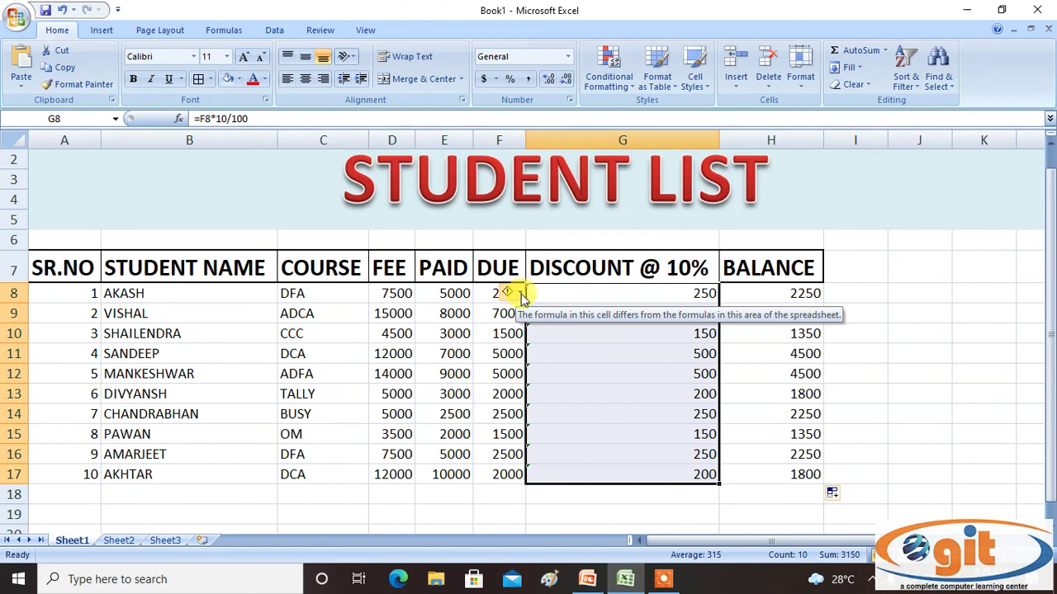
left_click(521, 296)
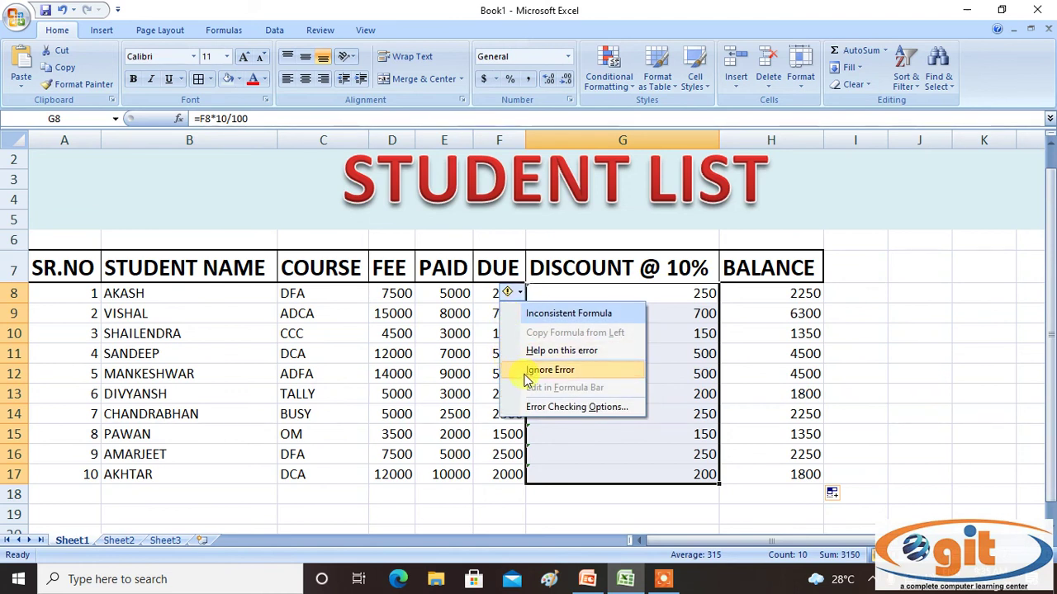
left_click(550, 370)
left_click(974, 373)
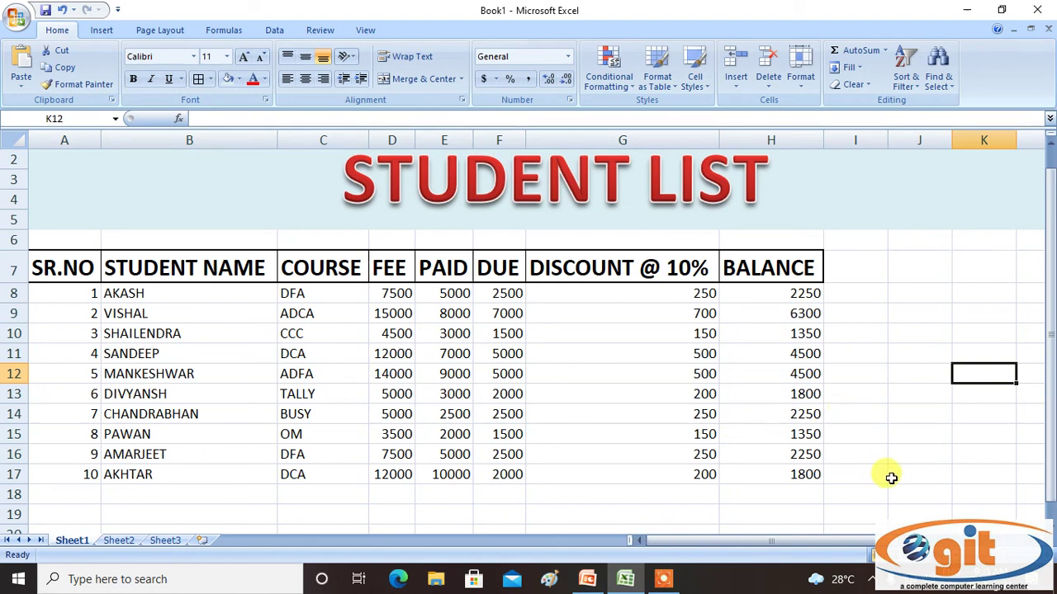
scroll(504, 376, "down", 1)
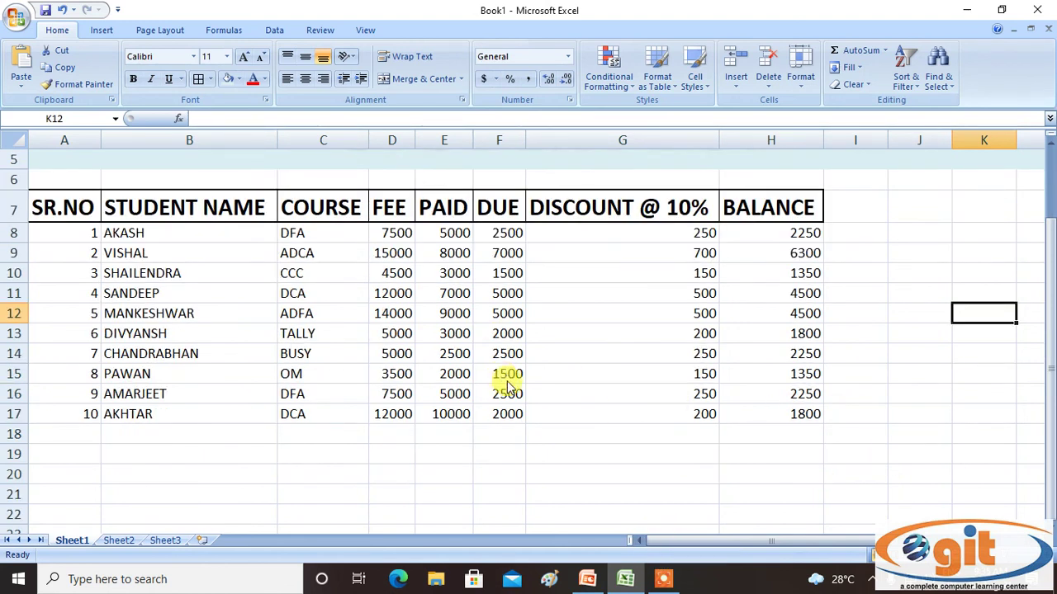
scroll(506, 380, "up", 2)
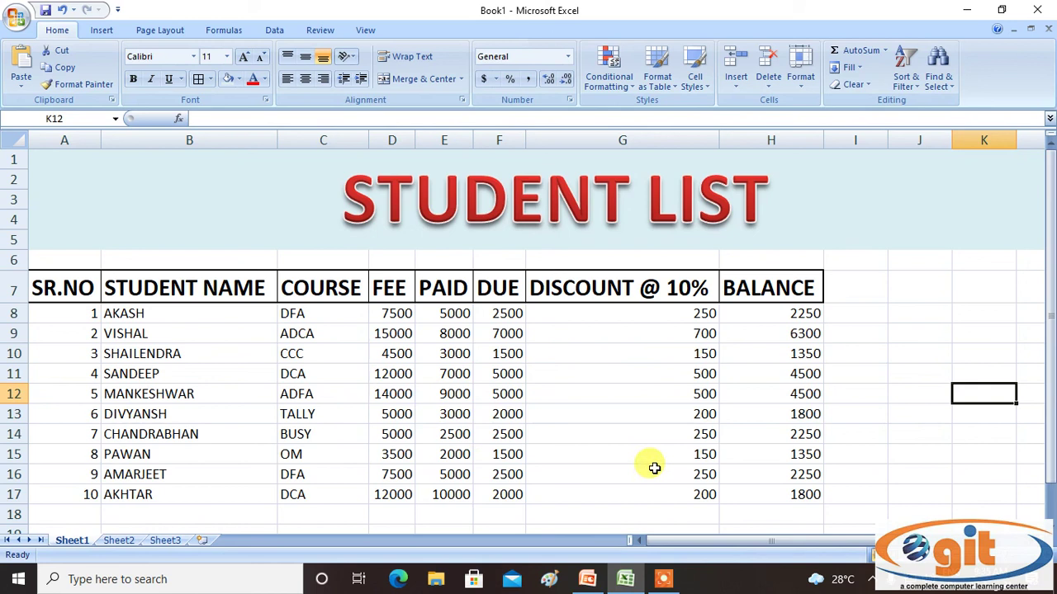
left_click(667, 579)
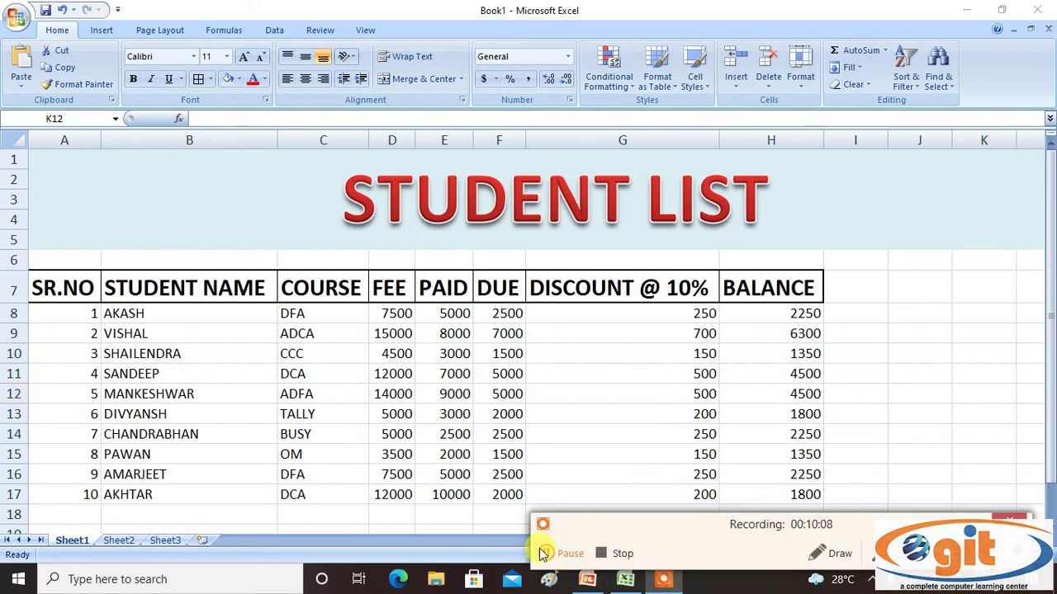